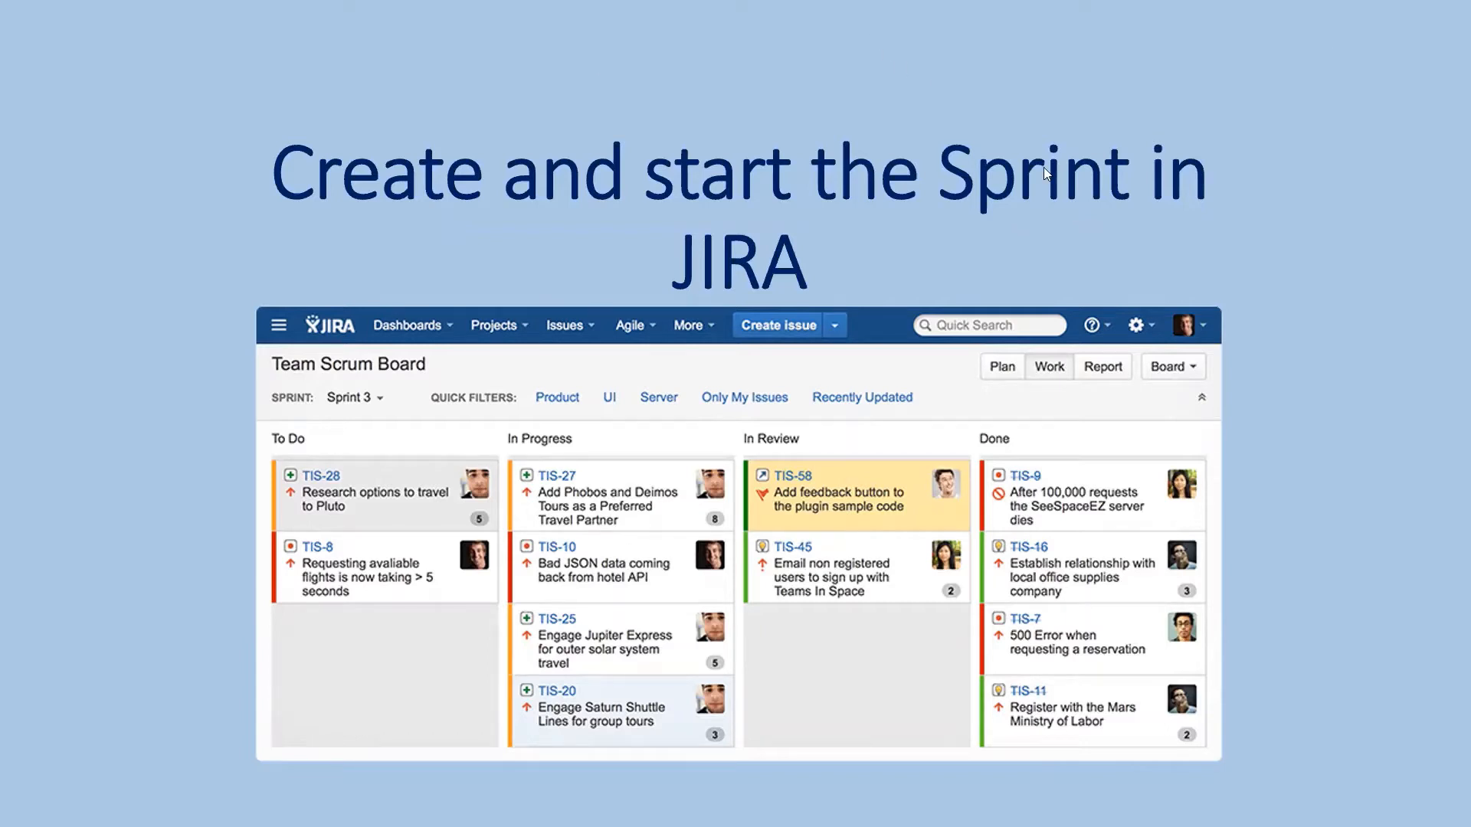
Switch from the slideshow to Jira in Chrome and open the Demo project's backlog.
key("Escape")
left_click(1406, 12)
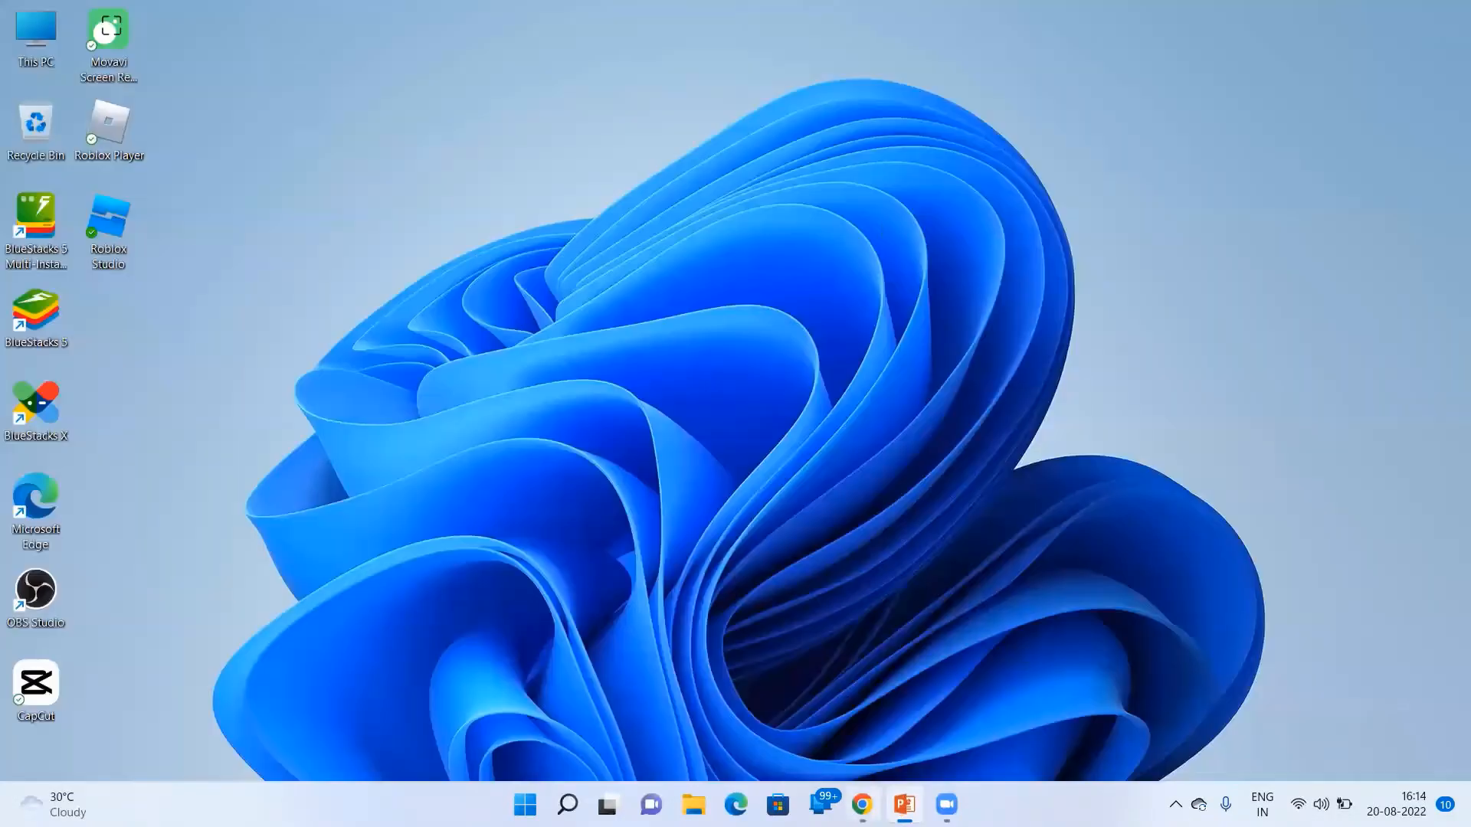
mouse_move(862, 804)
left_click(812, 724)
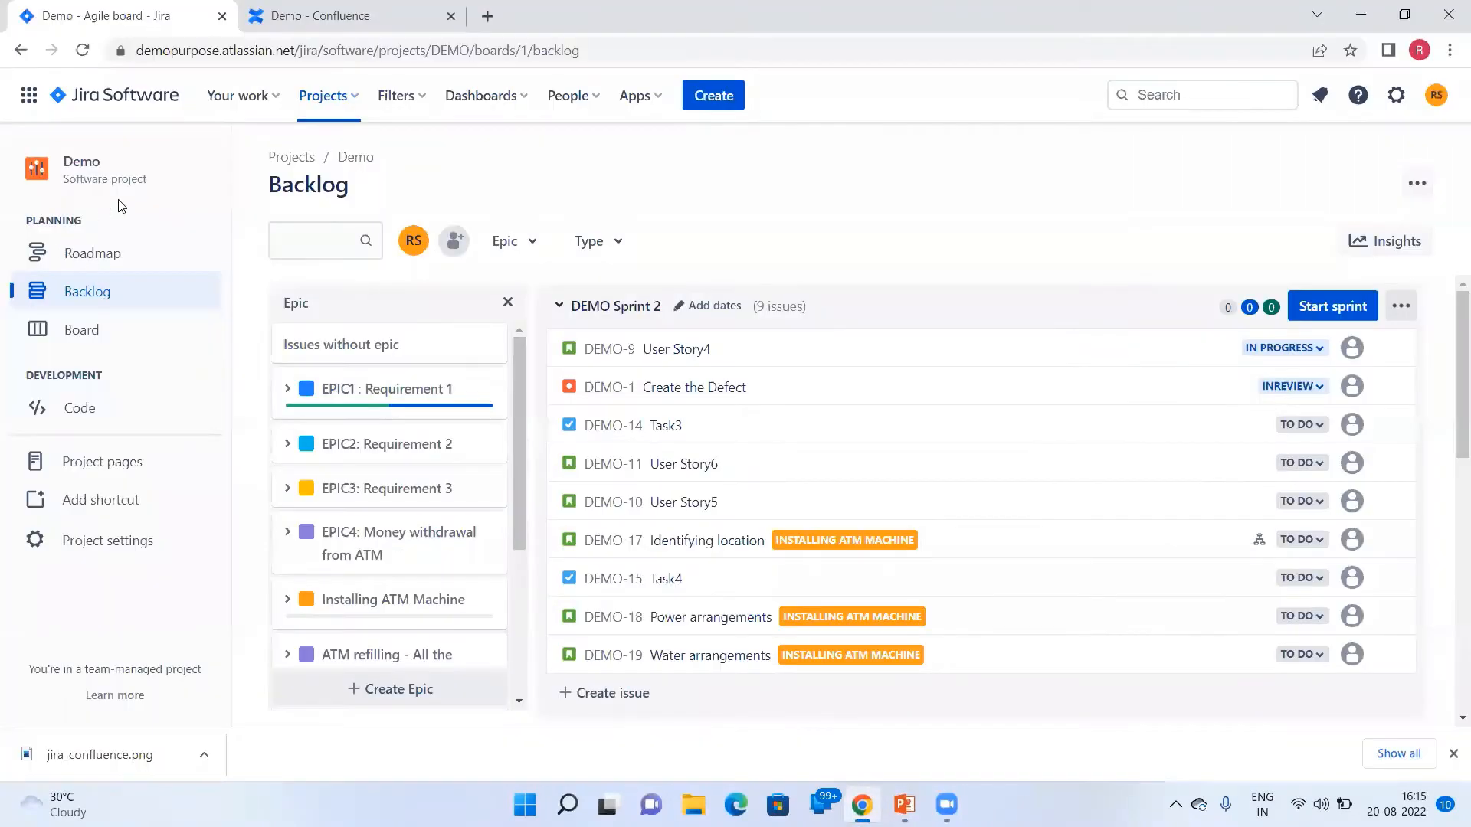
left_click(328, 95)
left_click(360, 198)
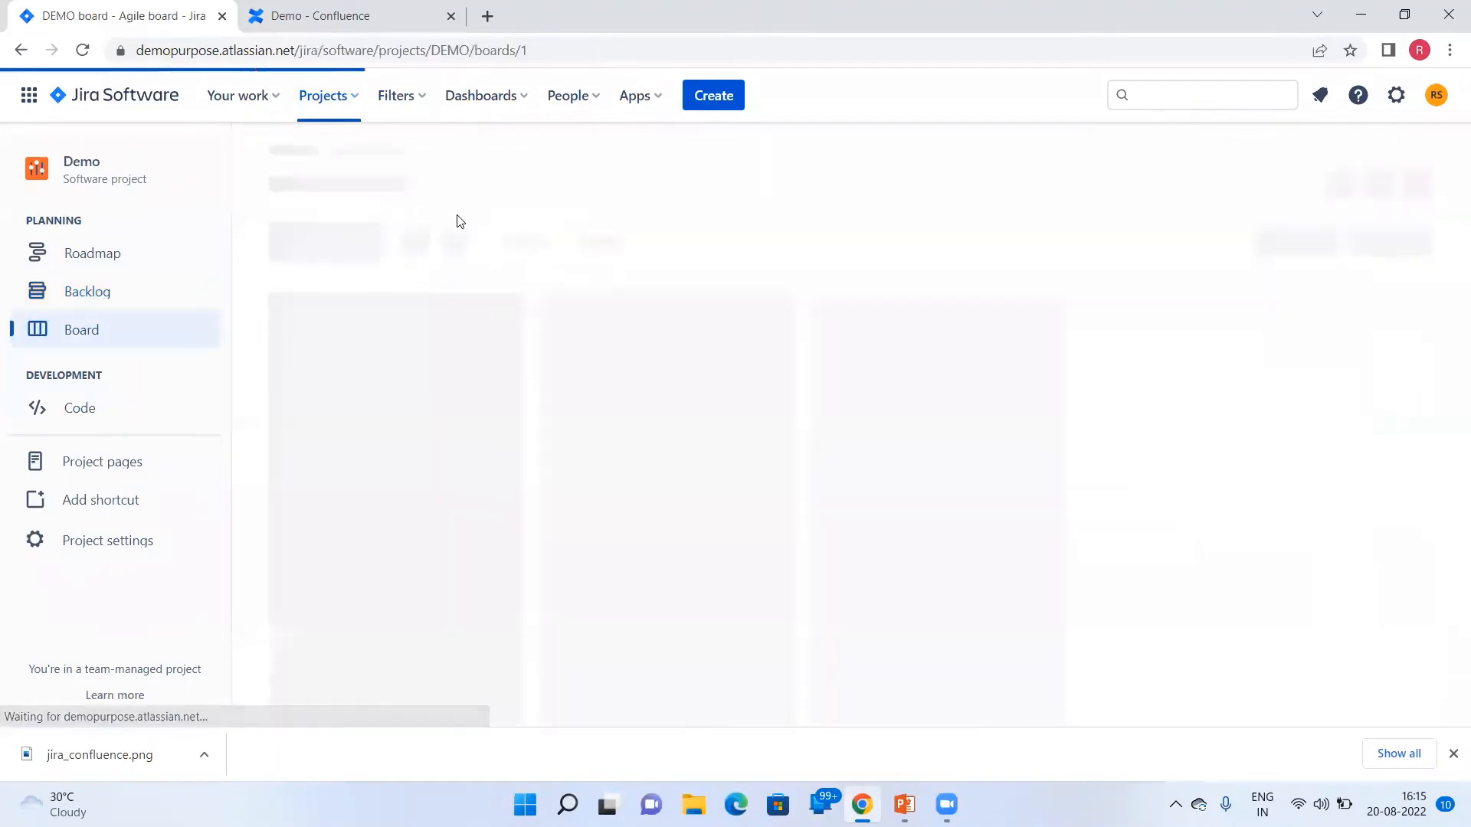
left_click(93, 297)
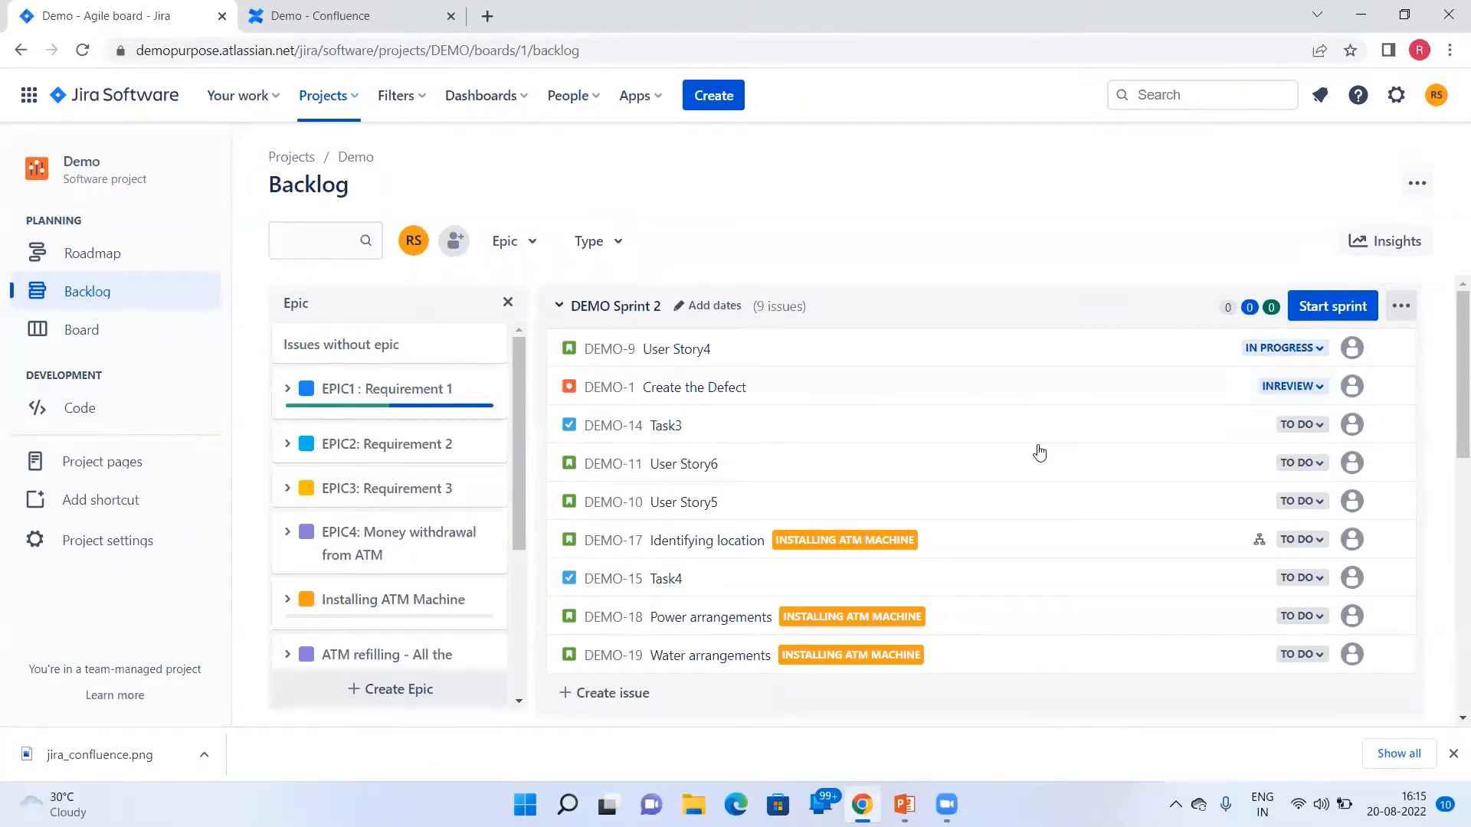
Examine the issues planned in DEMO Sprint 2 and those remaining in the Backlog section below it.
mouse_move(1039, 452)
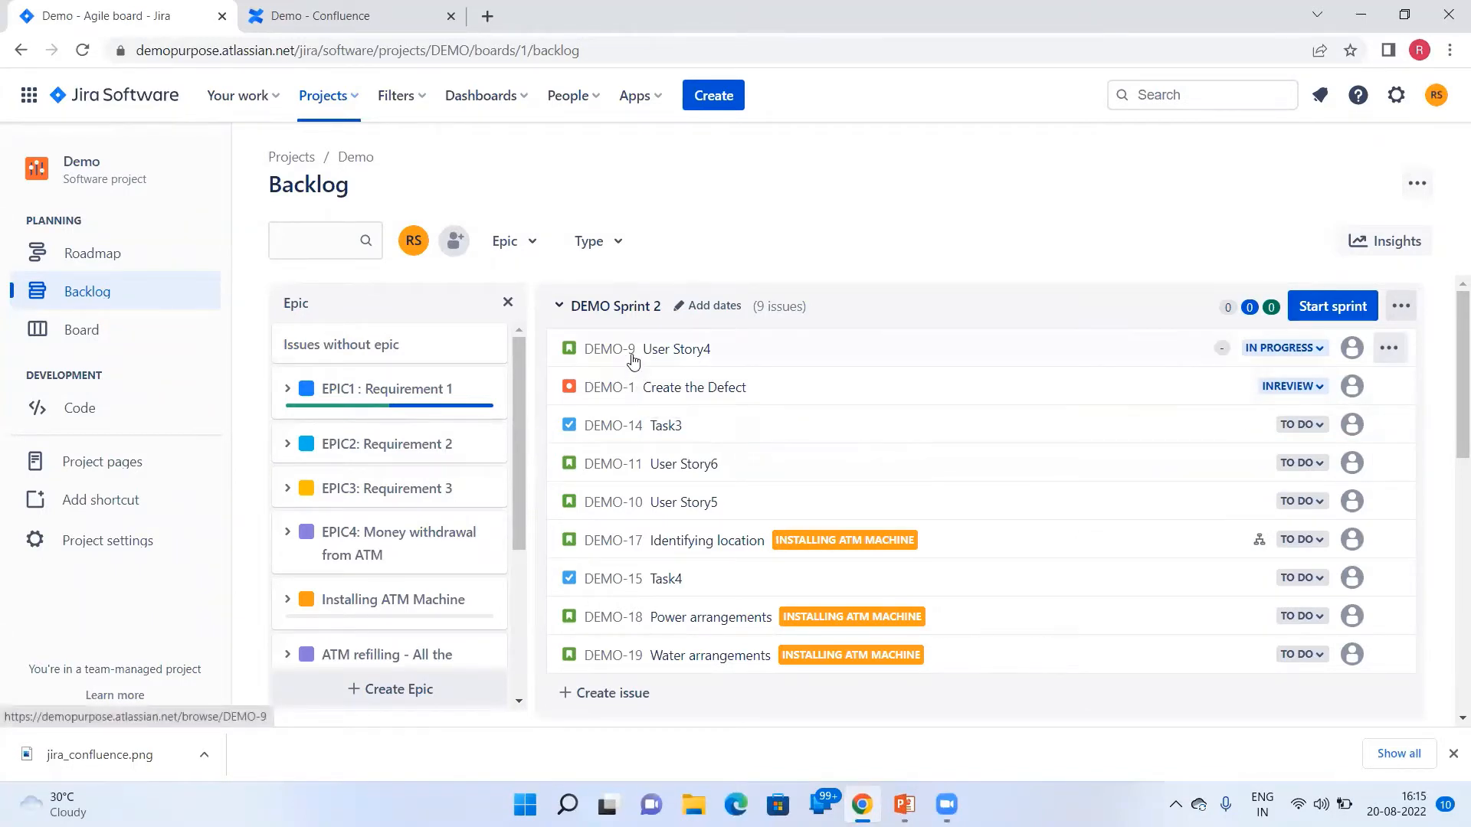
scroll(638, 498, "down", 3)
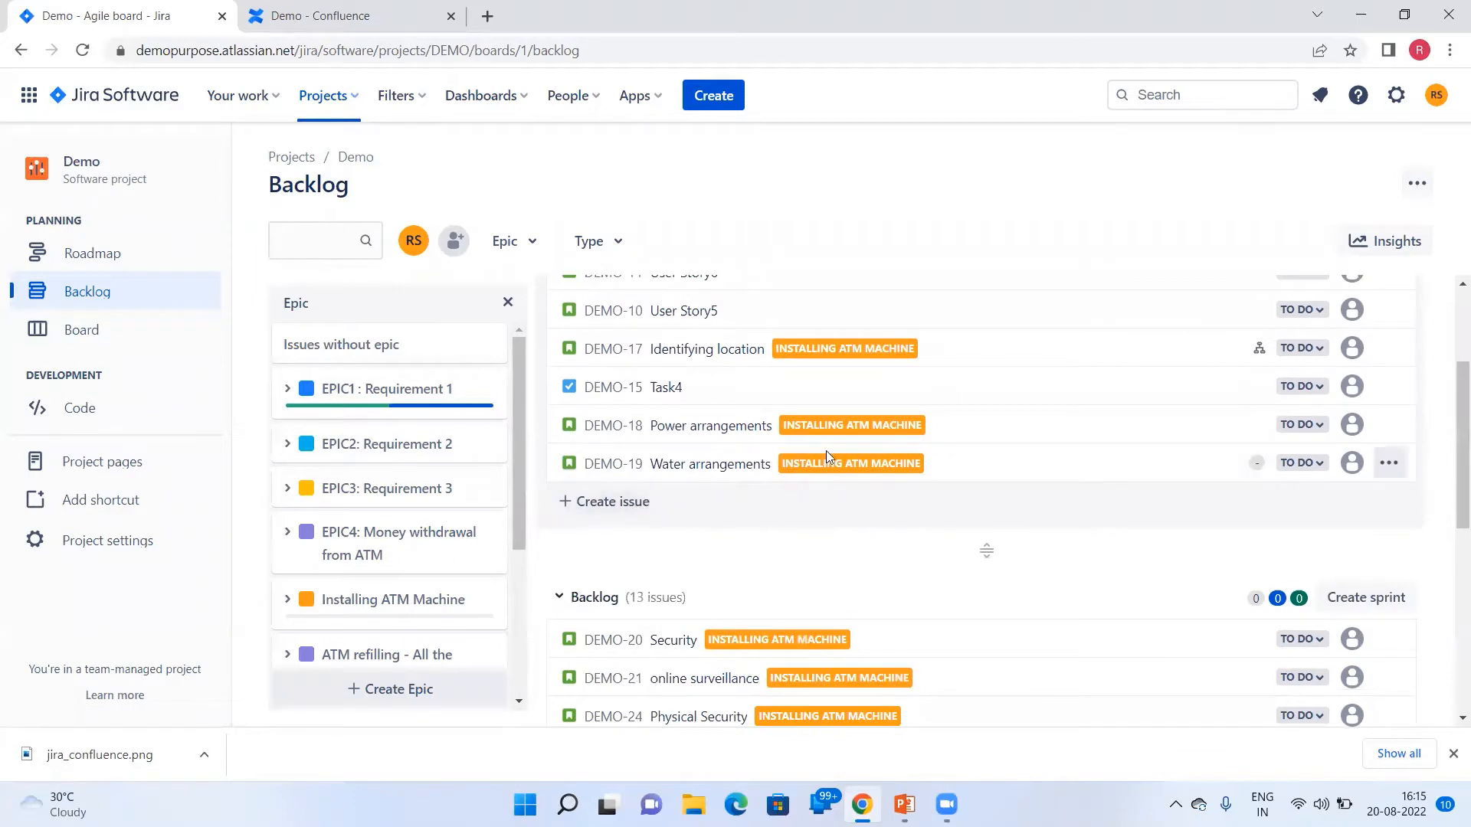
scroll(826, 452, "up", 3)
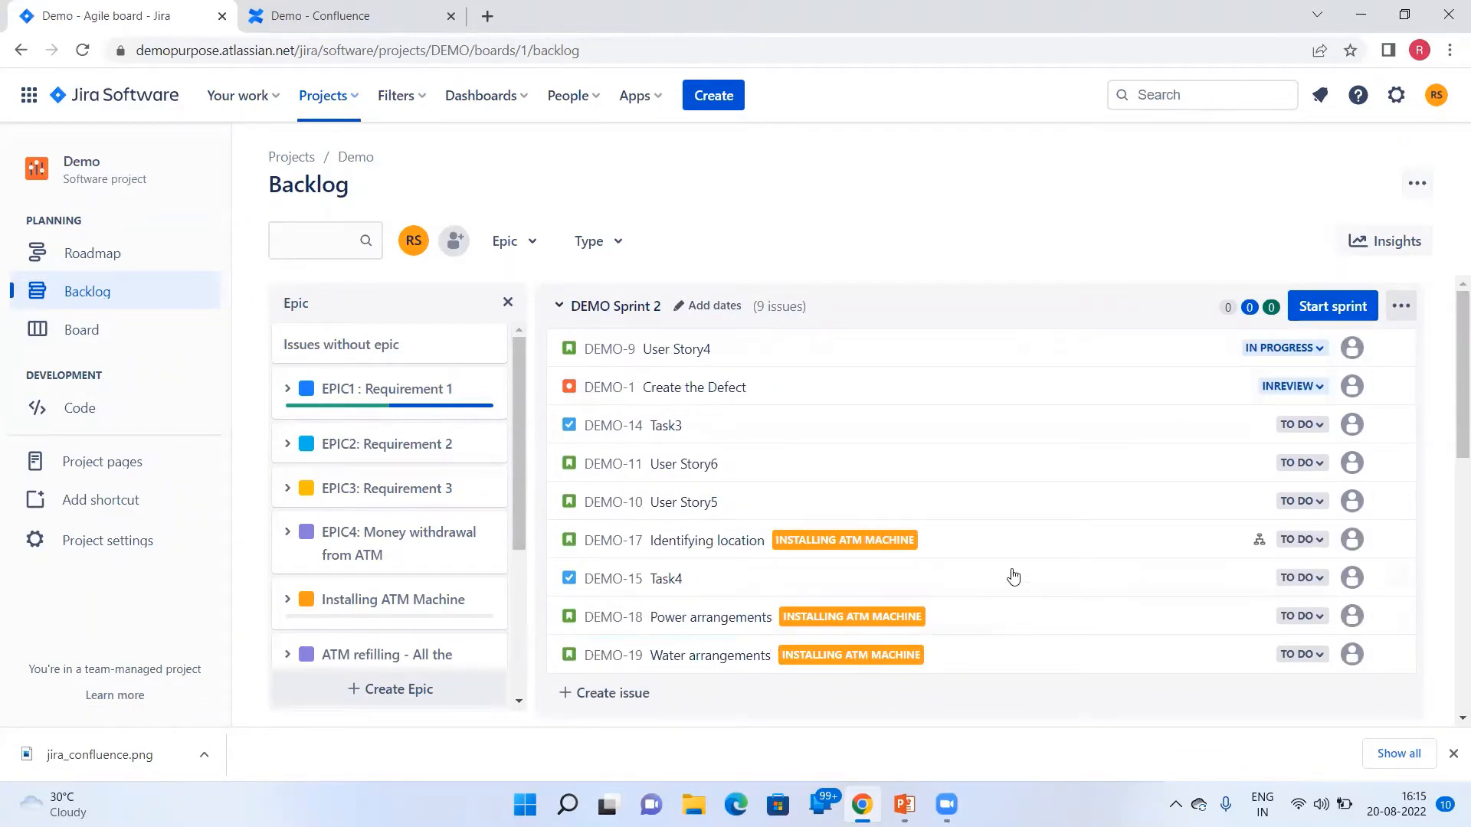
scroll(1014, 577, "down", 3)
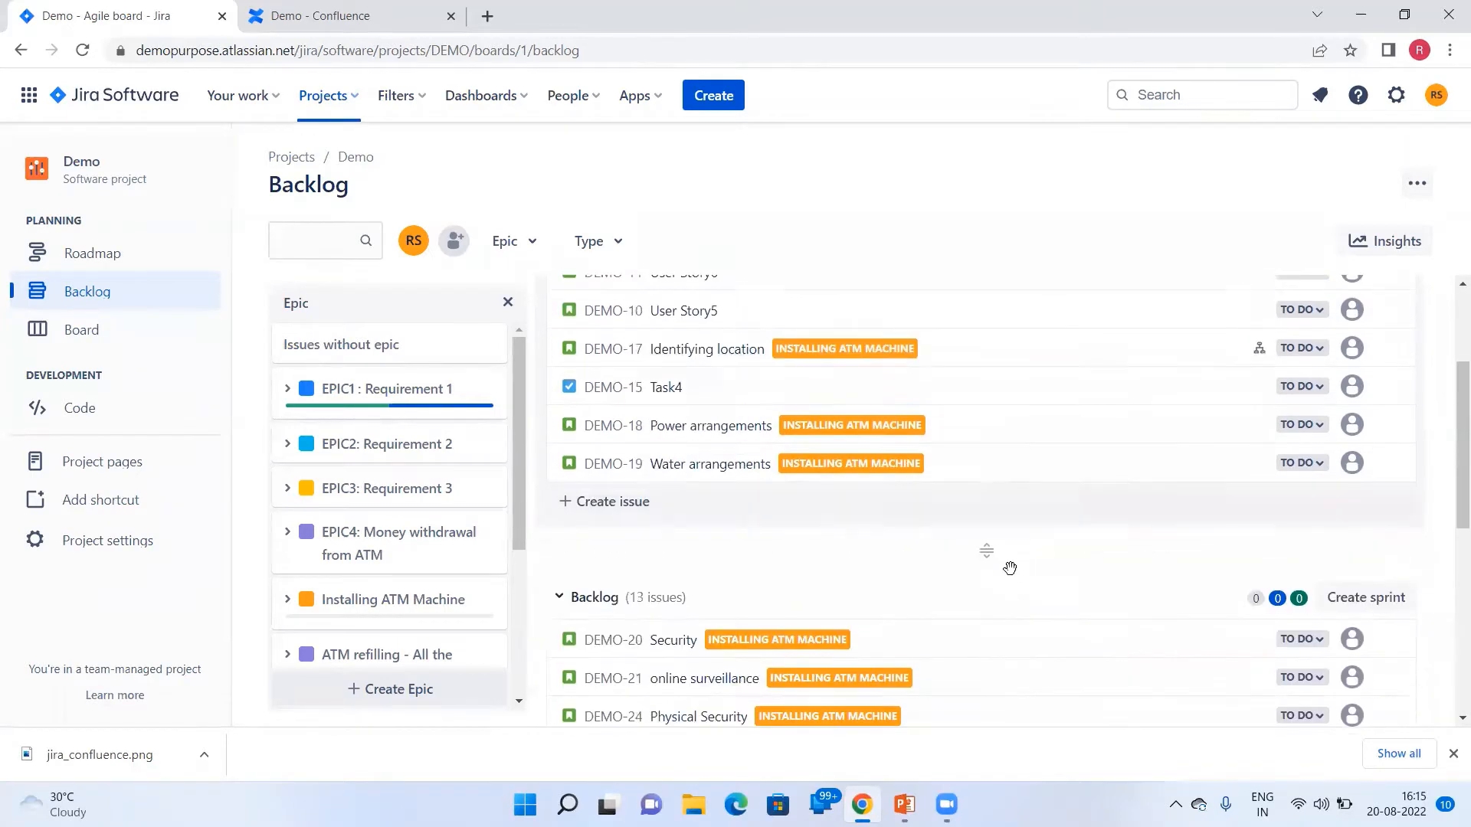
scroll(1014, 577, "up", 3)
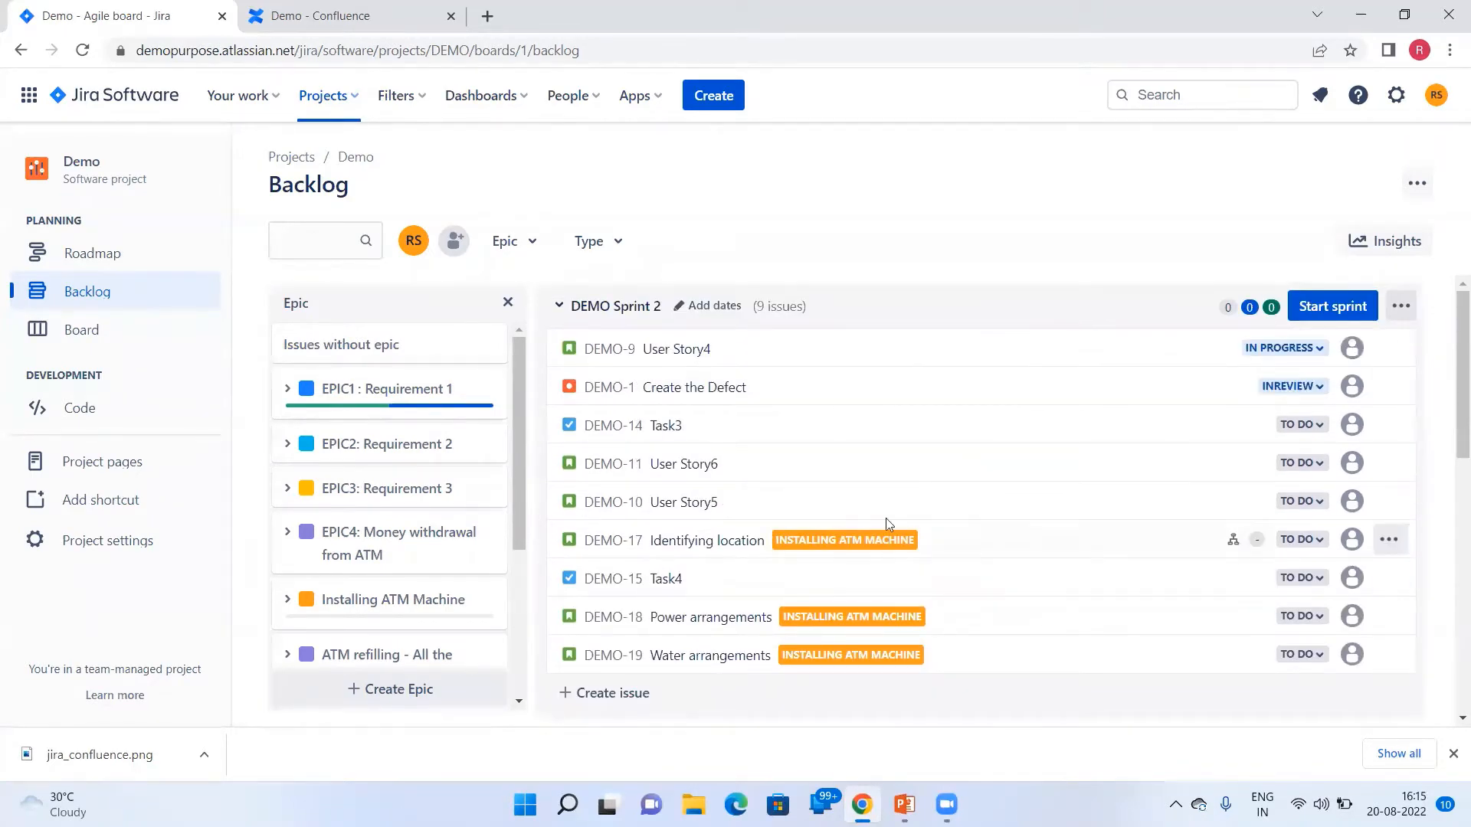
scroll(968, 575, "down", 5)
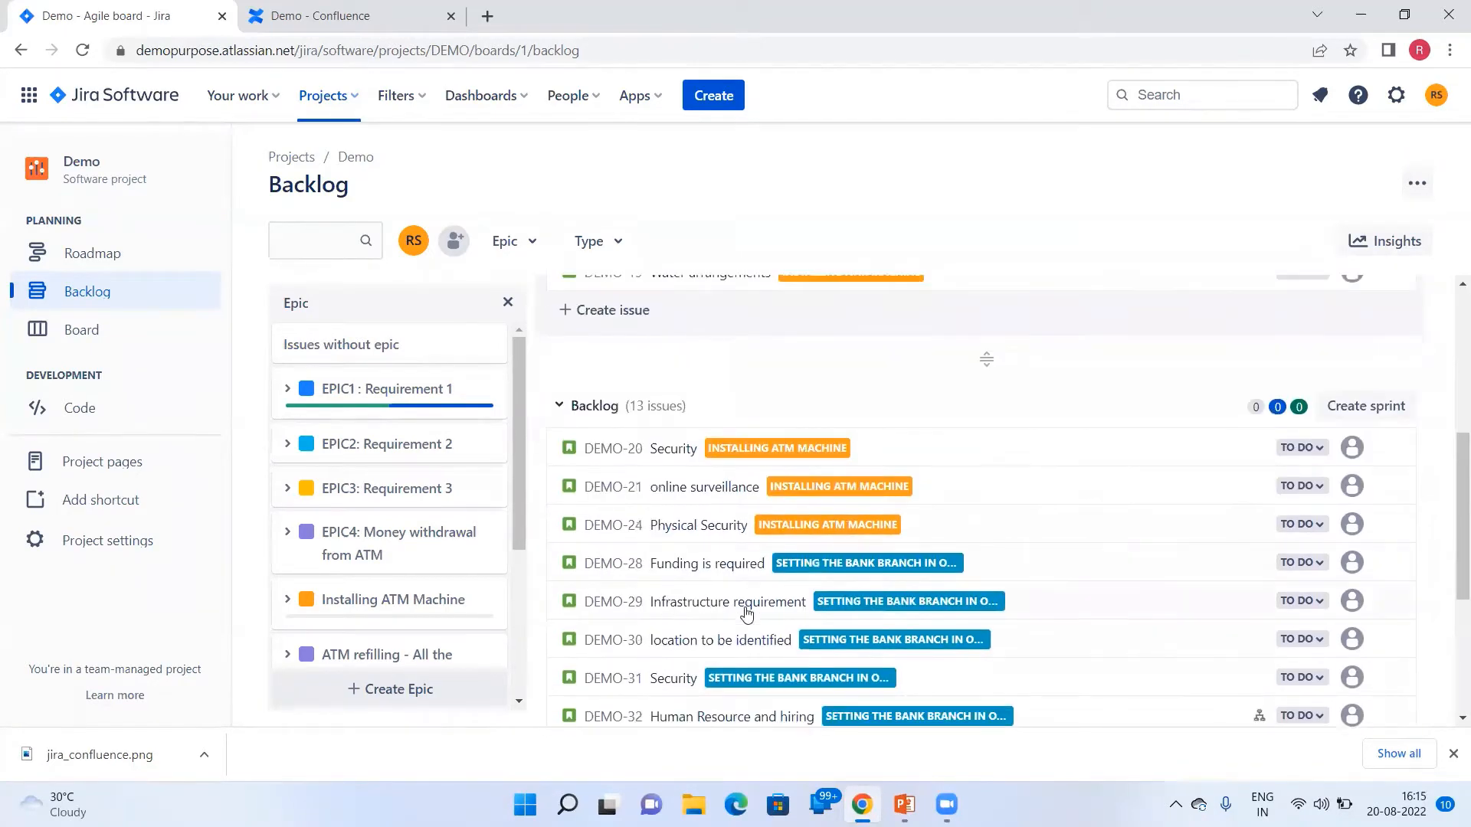
scroll(1027, 641, "down", 3)
scroll(1027, 640, "up", 8)
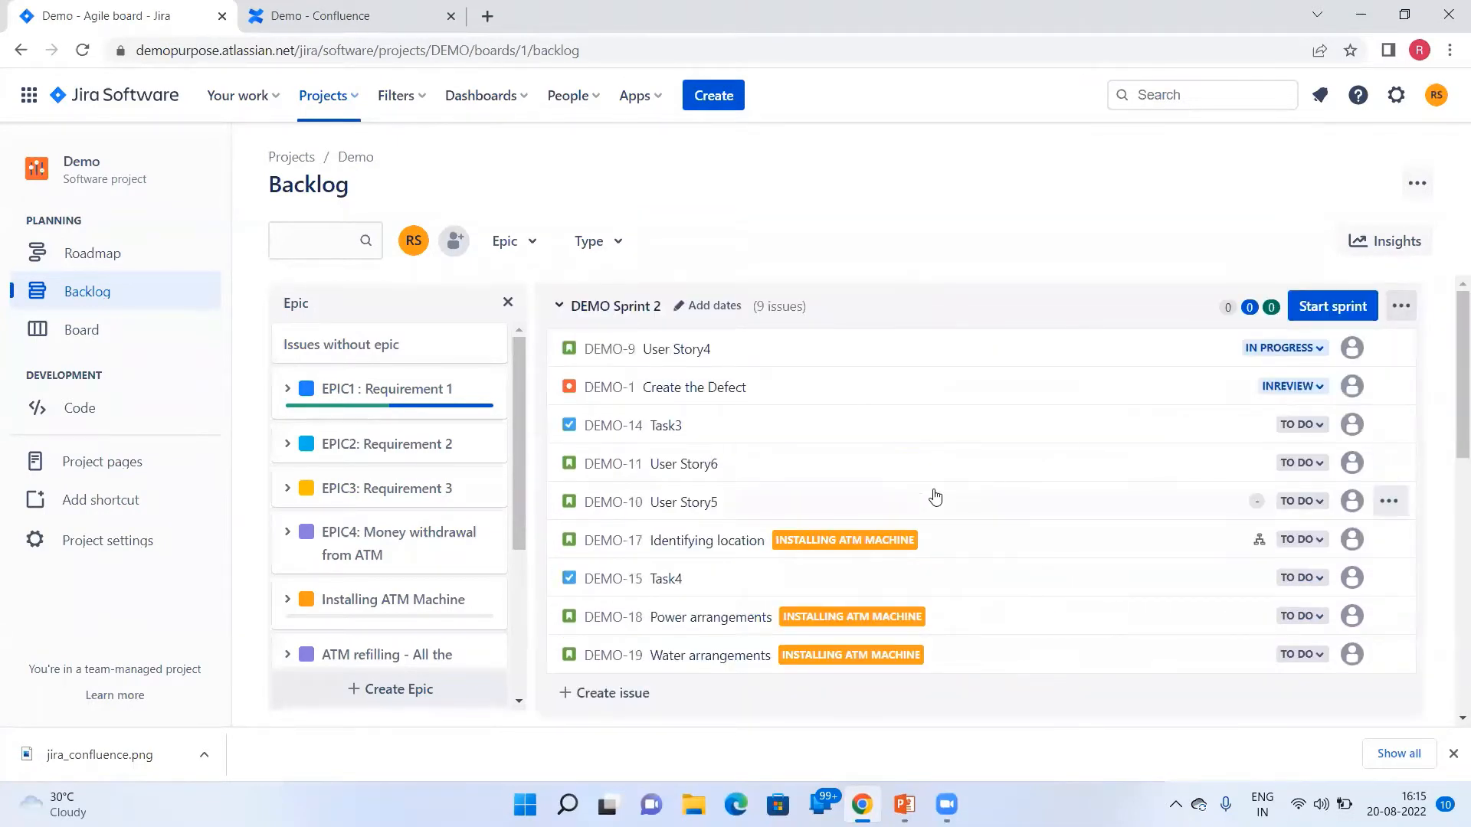
Create a Task issue in the Demo project with the summary "Create the task for Sprint".
left_click(721, 95)
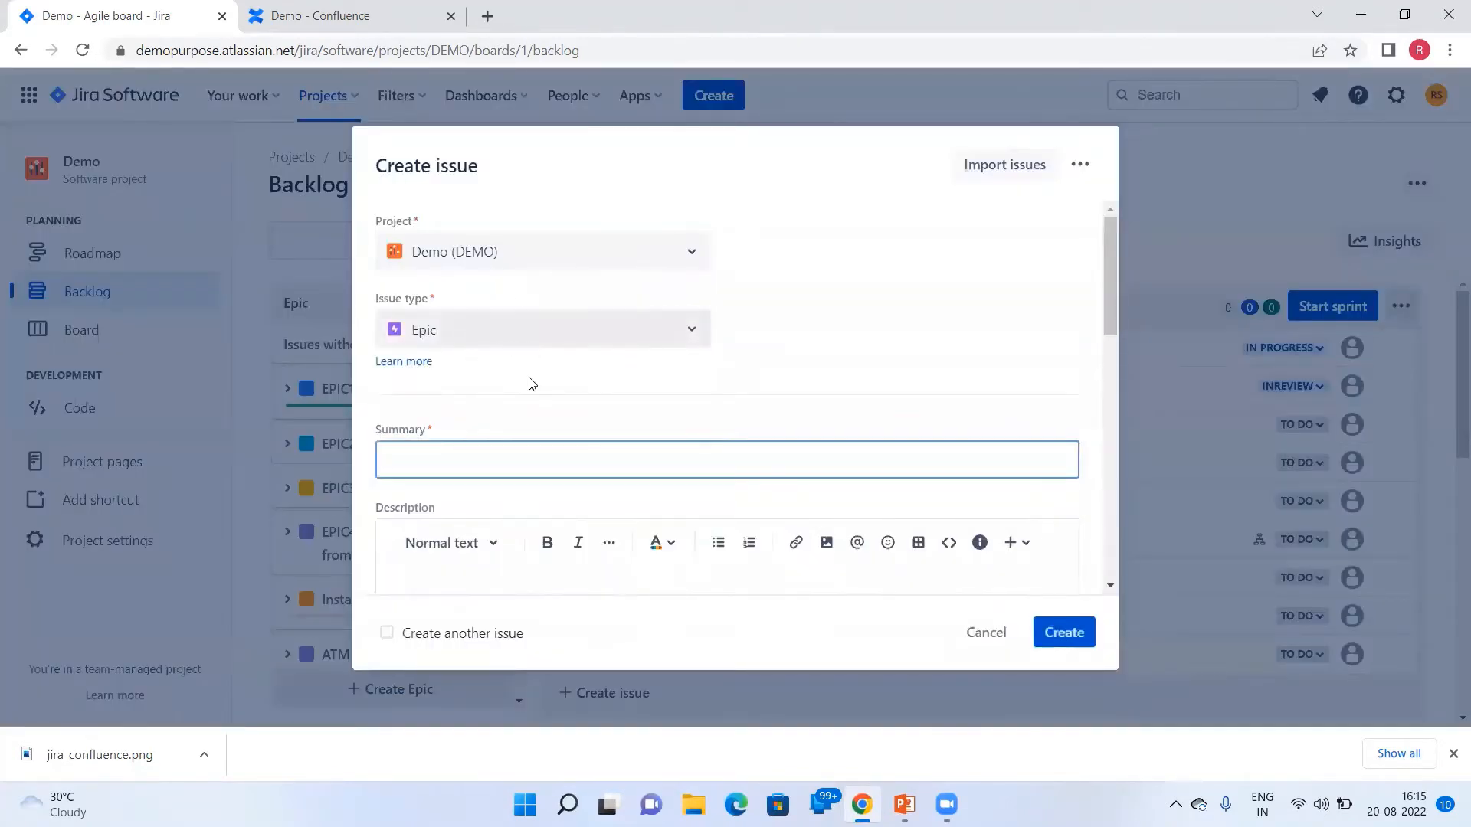
left_click(557, 331)
left_click(486, 407)
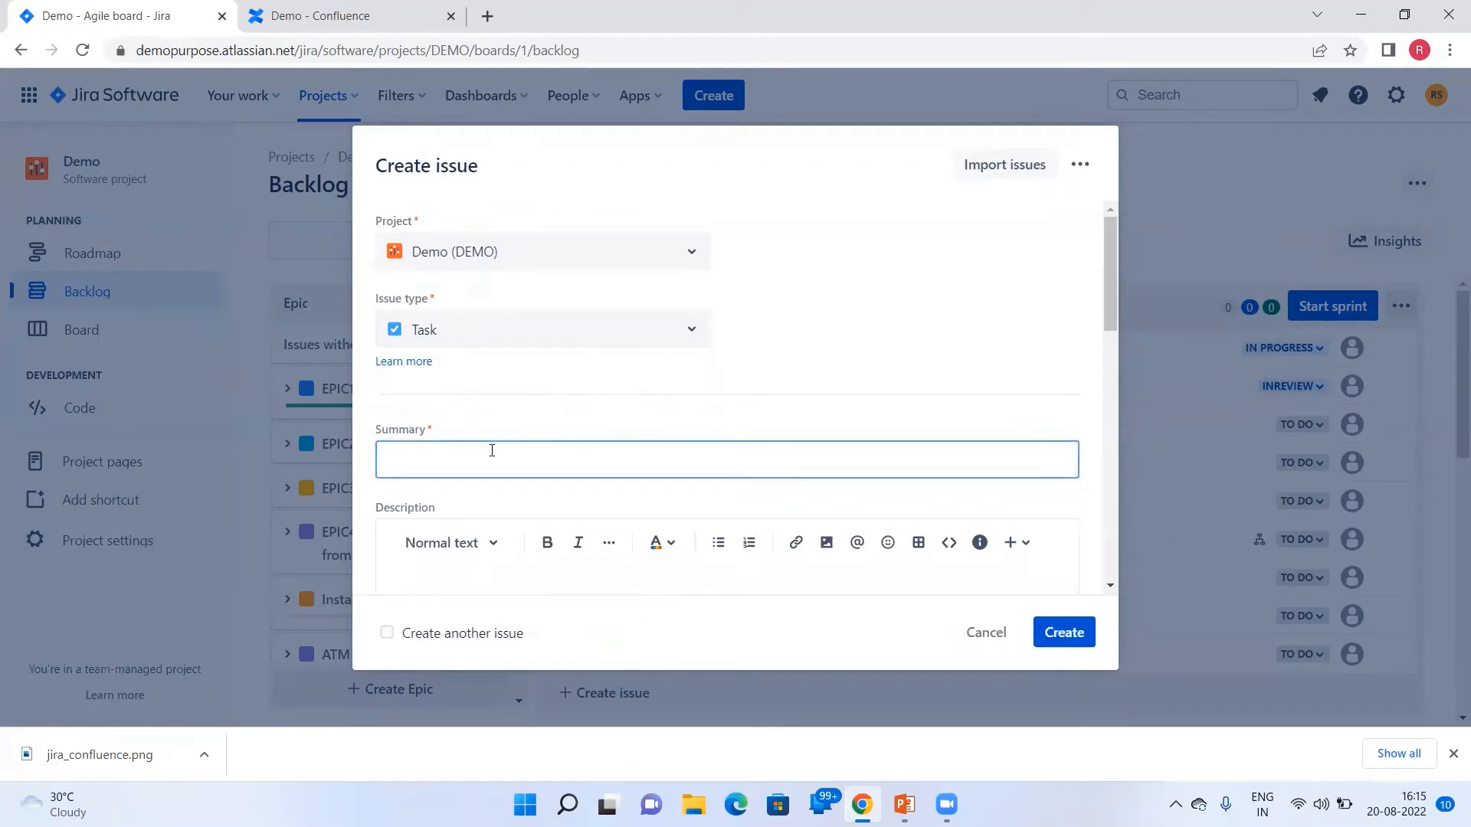
left_click(534, 334)
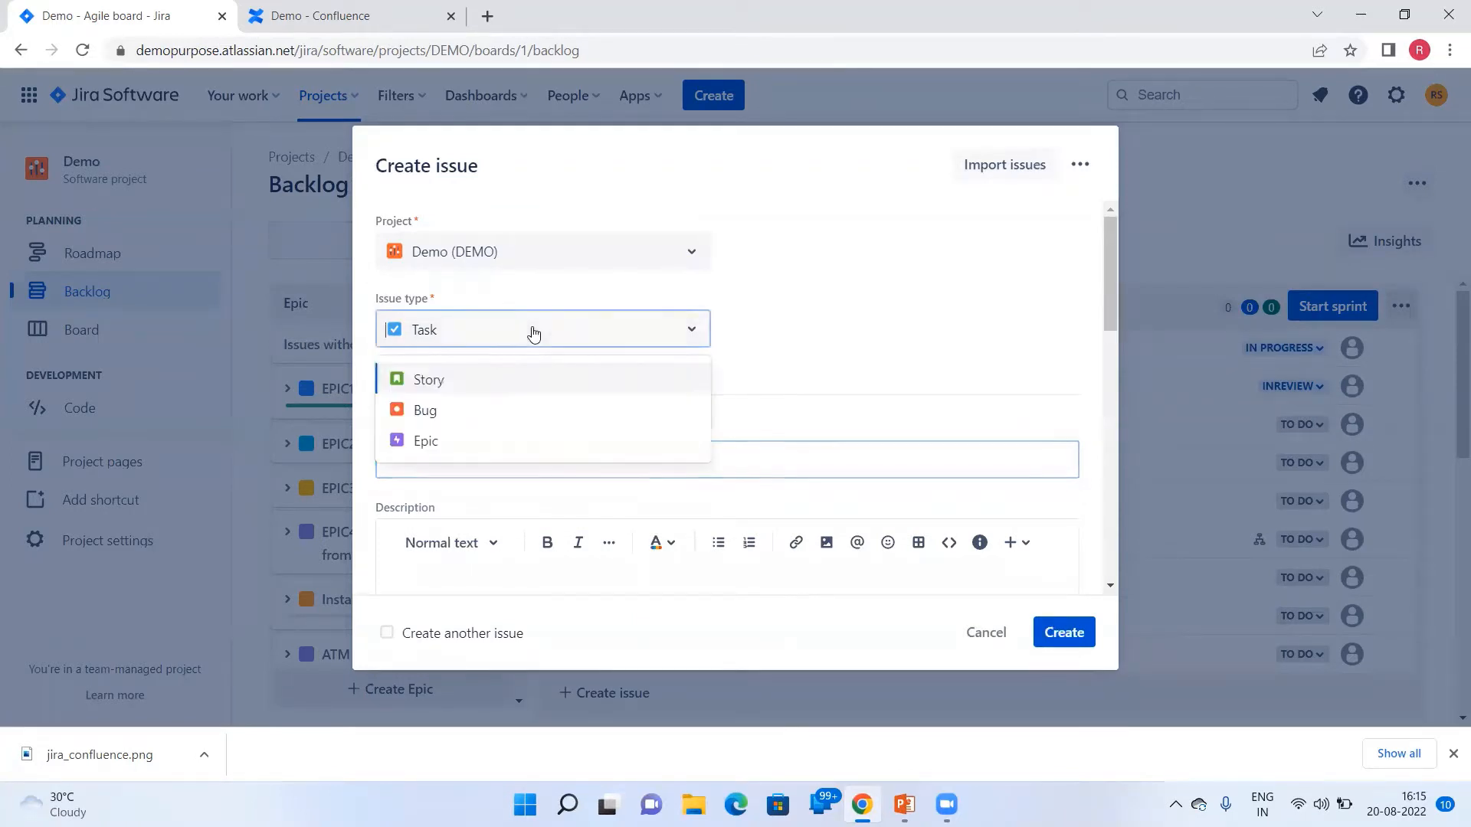
left_click(799, 334)
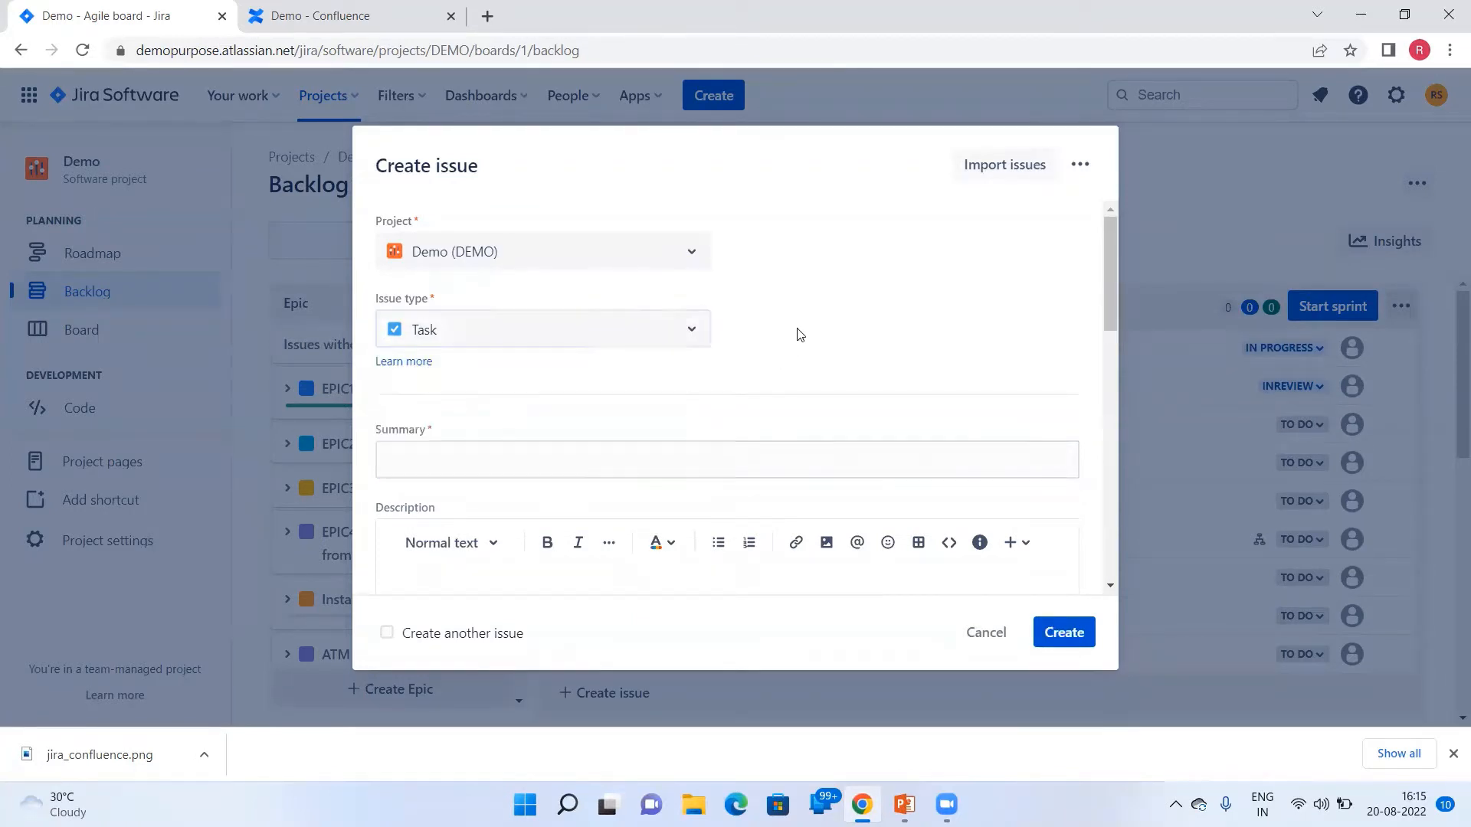
left_click(434, 457)
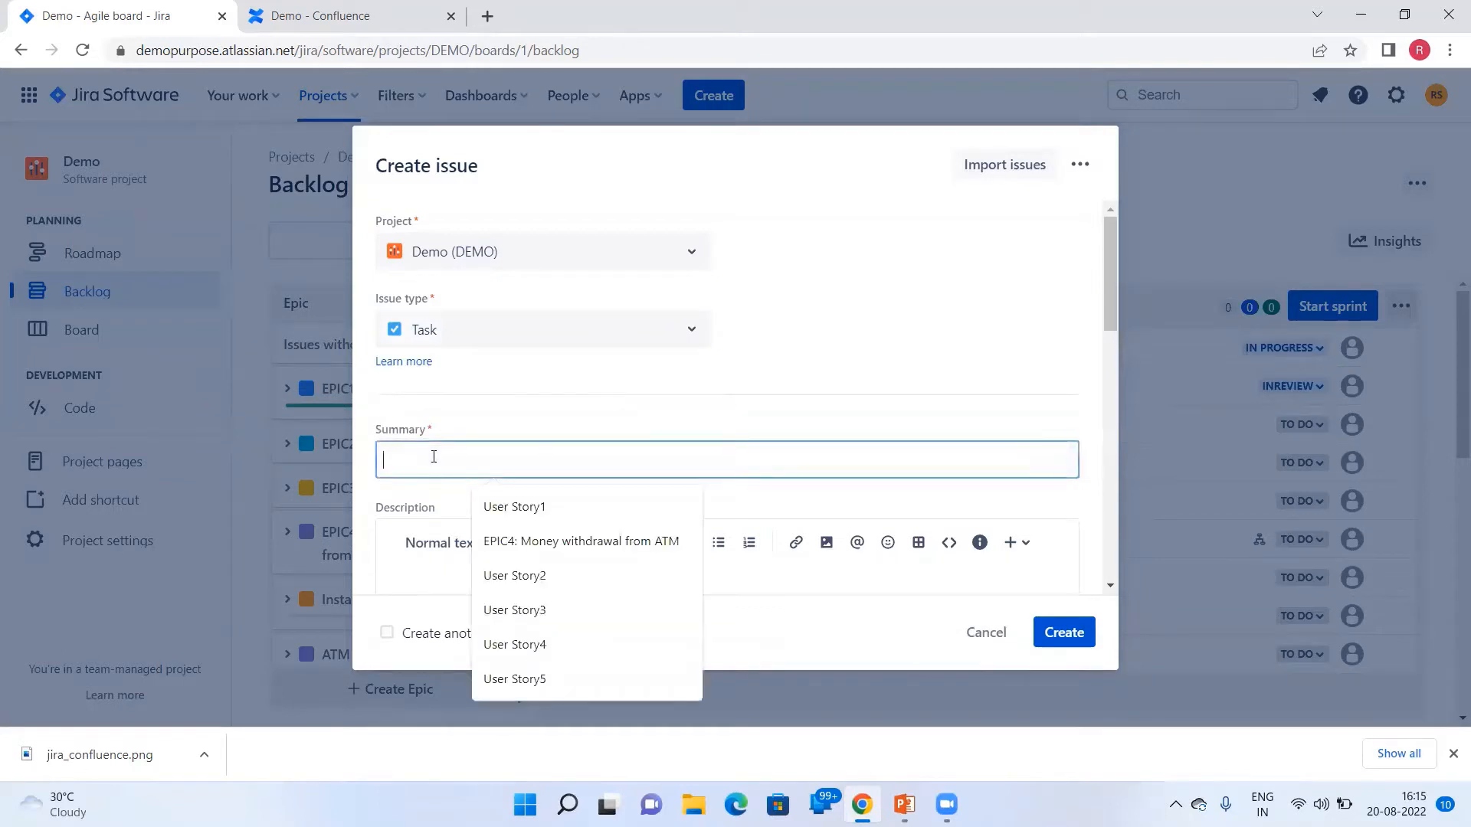
type("Create the task for Sprint")
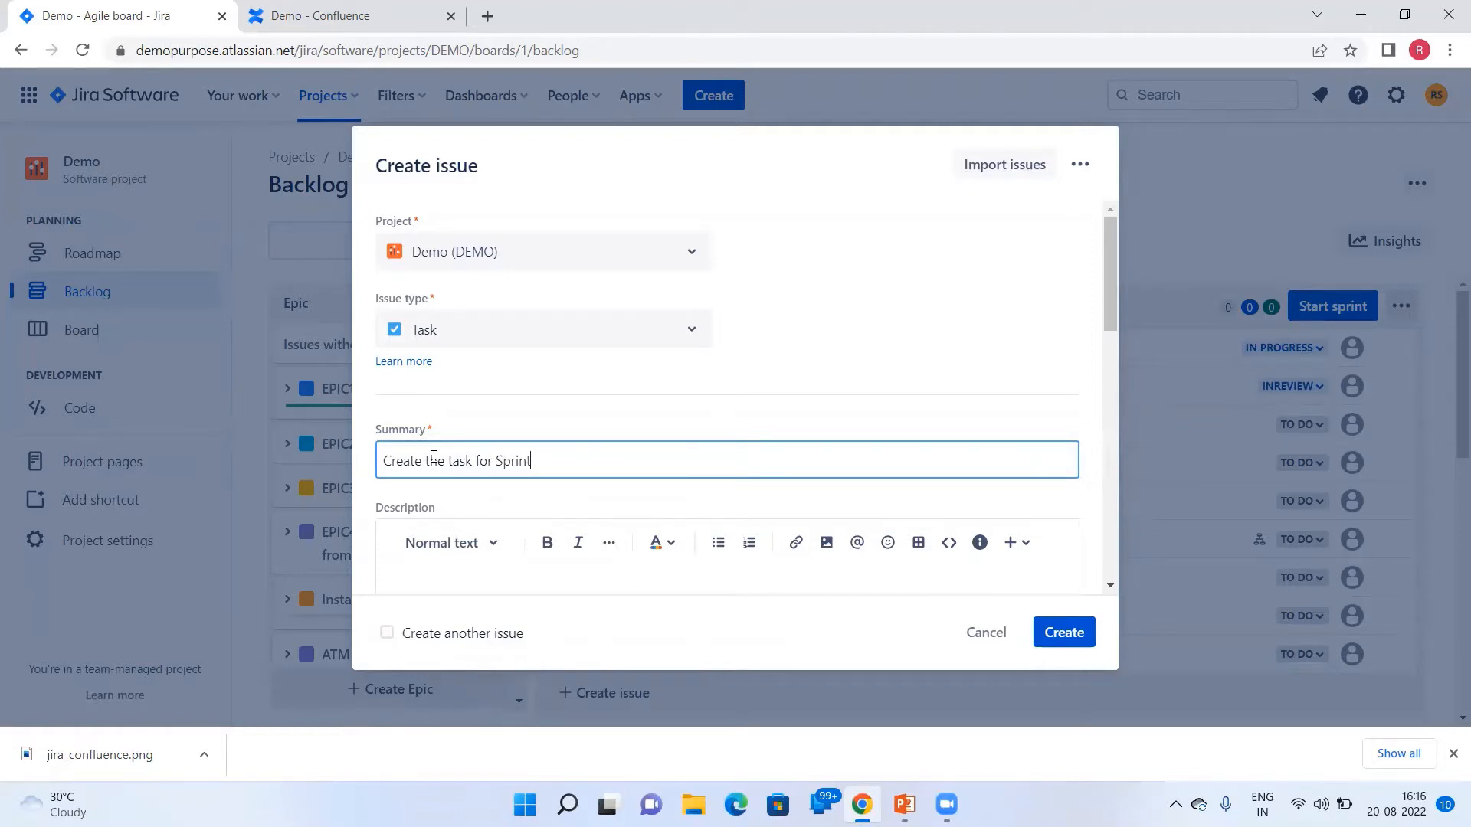
scroll(771, 490, "down", 3)
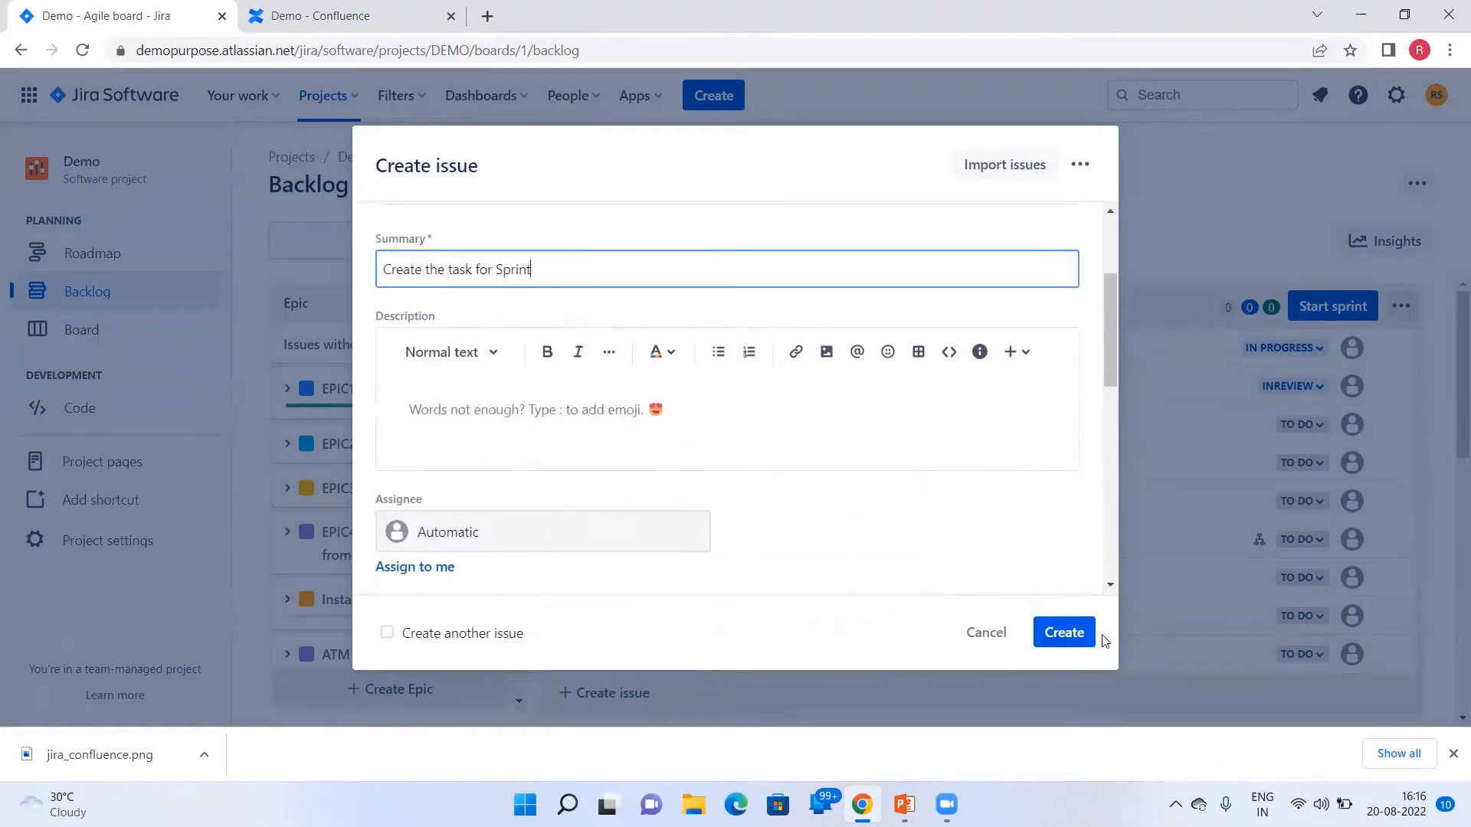
scroll(866, 567, "down", 3)
left_click(1049, 641)
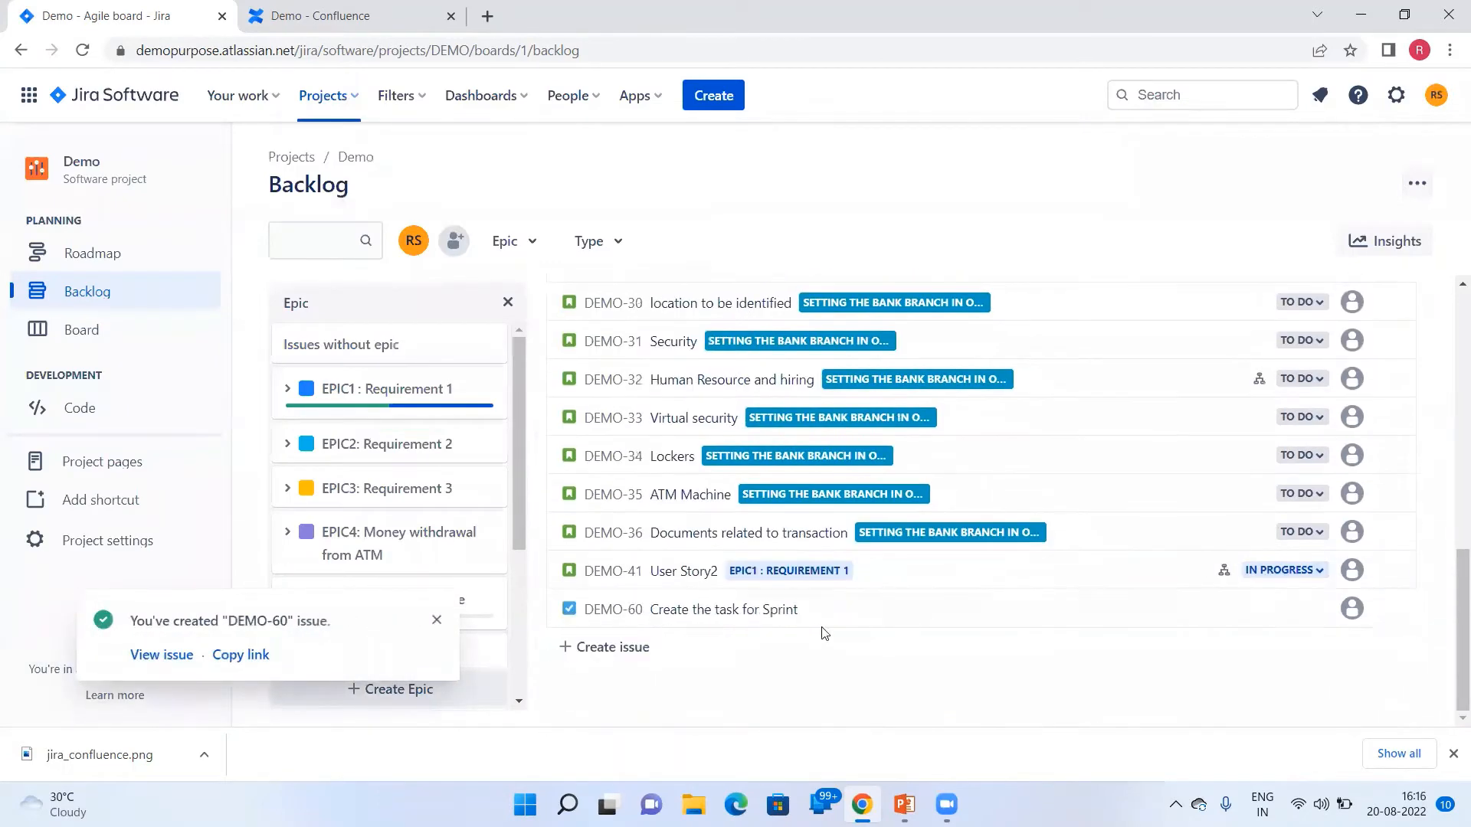
Move the "Create the task for Sprint" issue from the backlog into DEMO Sprint 2, directly below "Create the Defect".
scroll(952, 559, "up", 5)
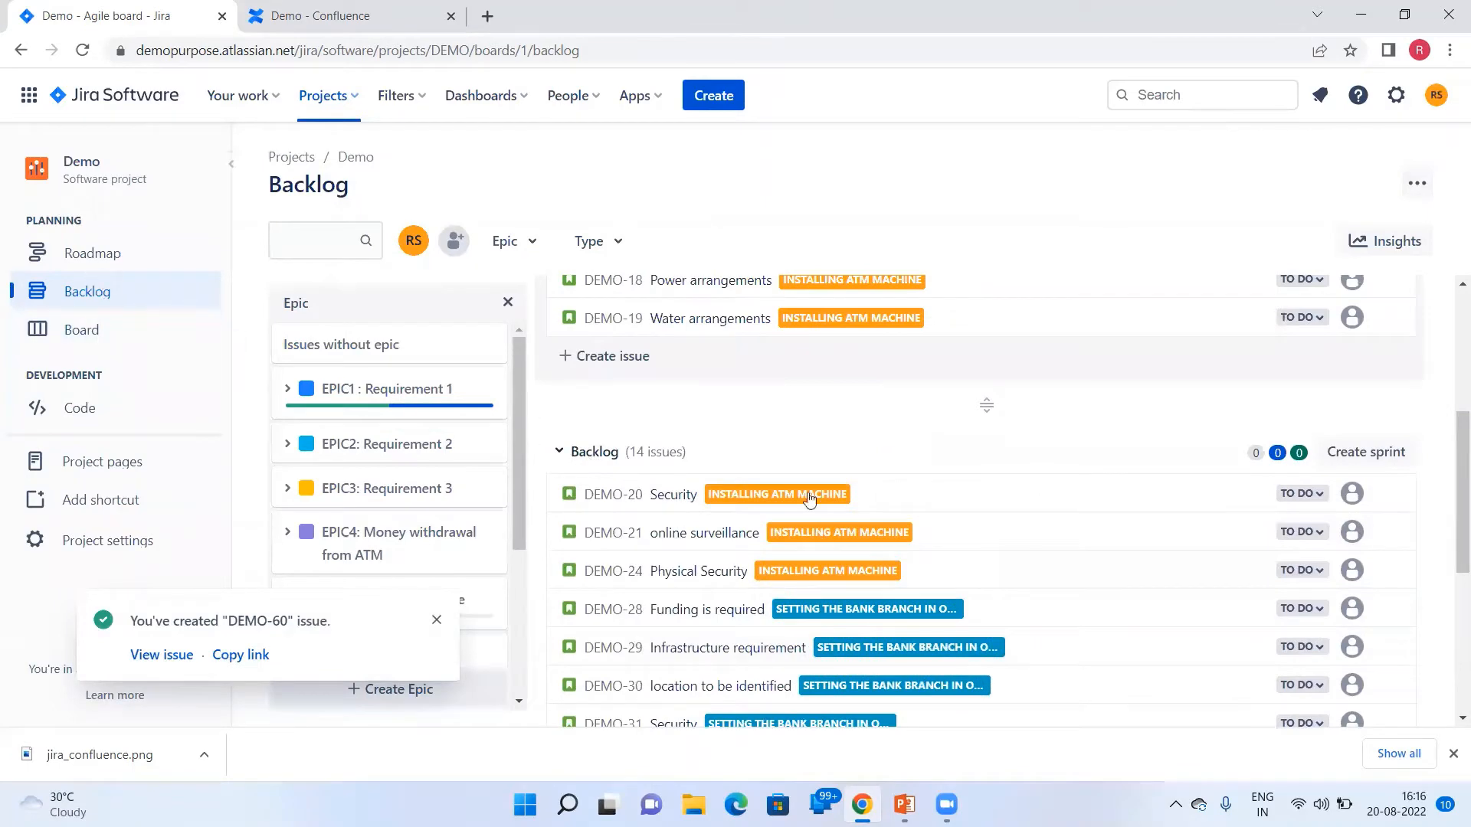
scroll(957, 571, "down", 5)
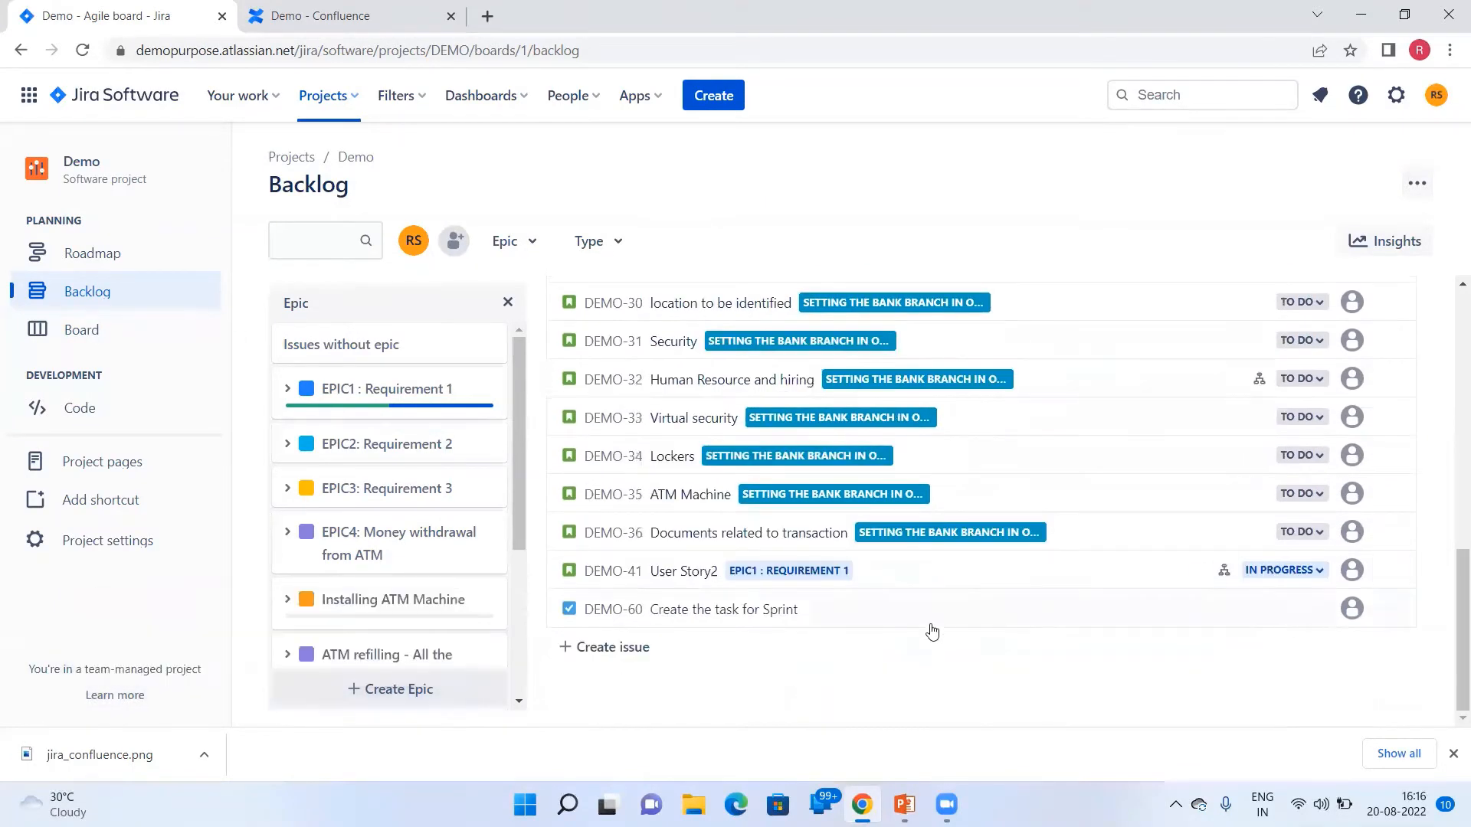
right_click(895, 611)
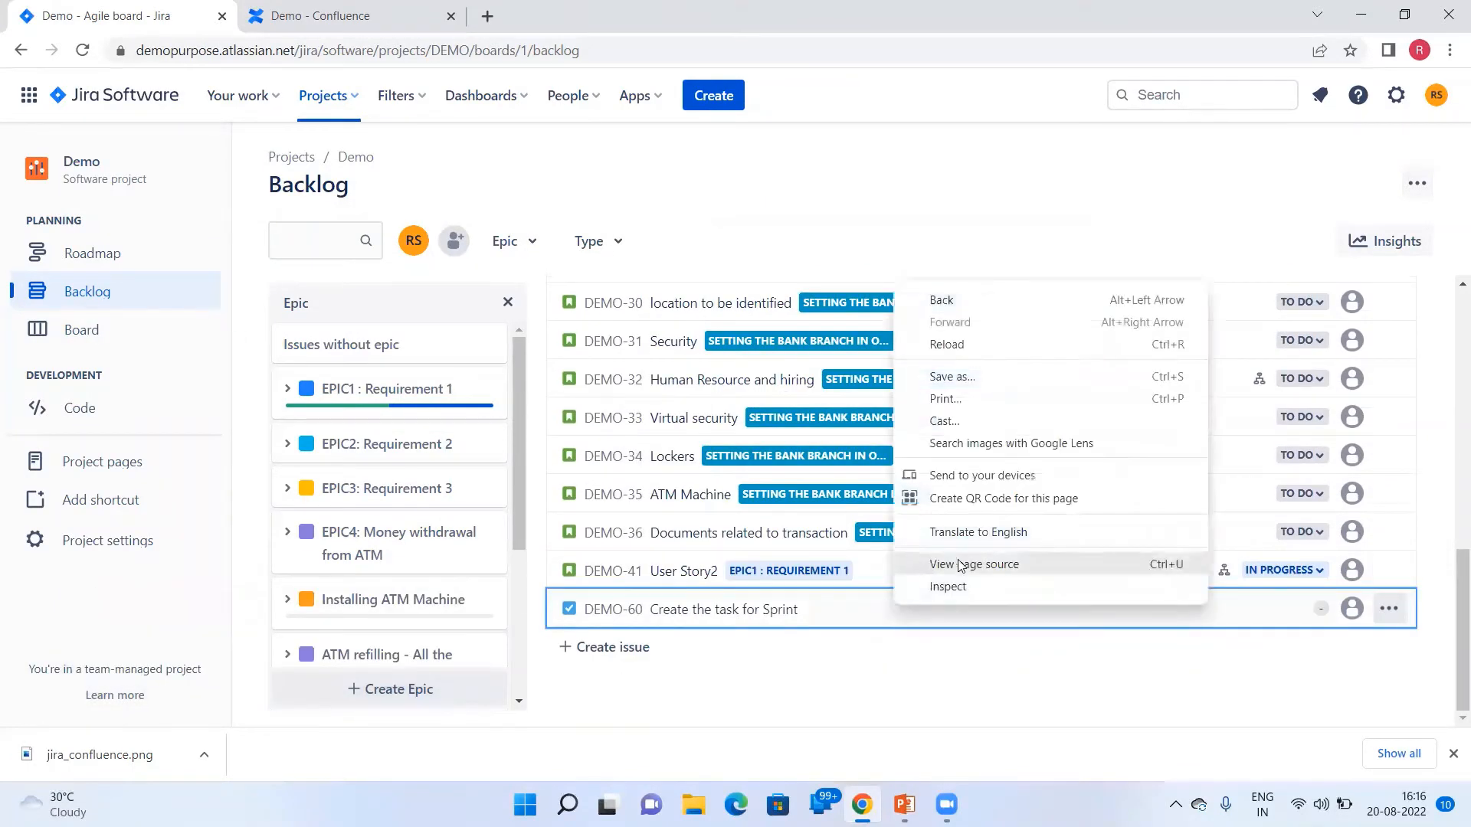
left_click(969, 680)
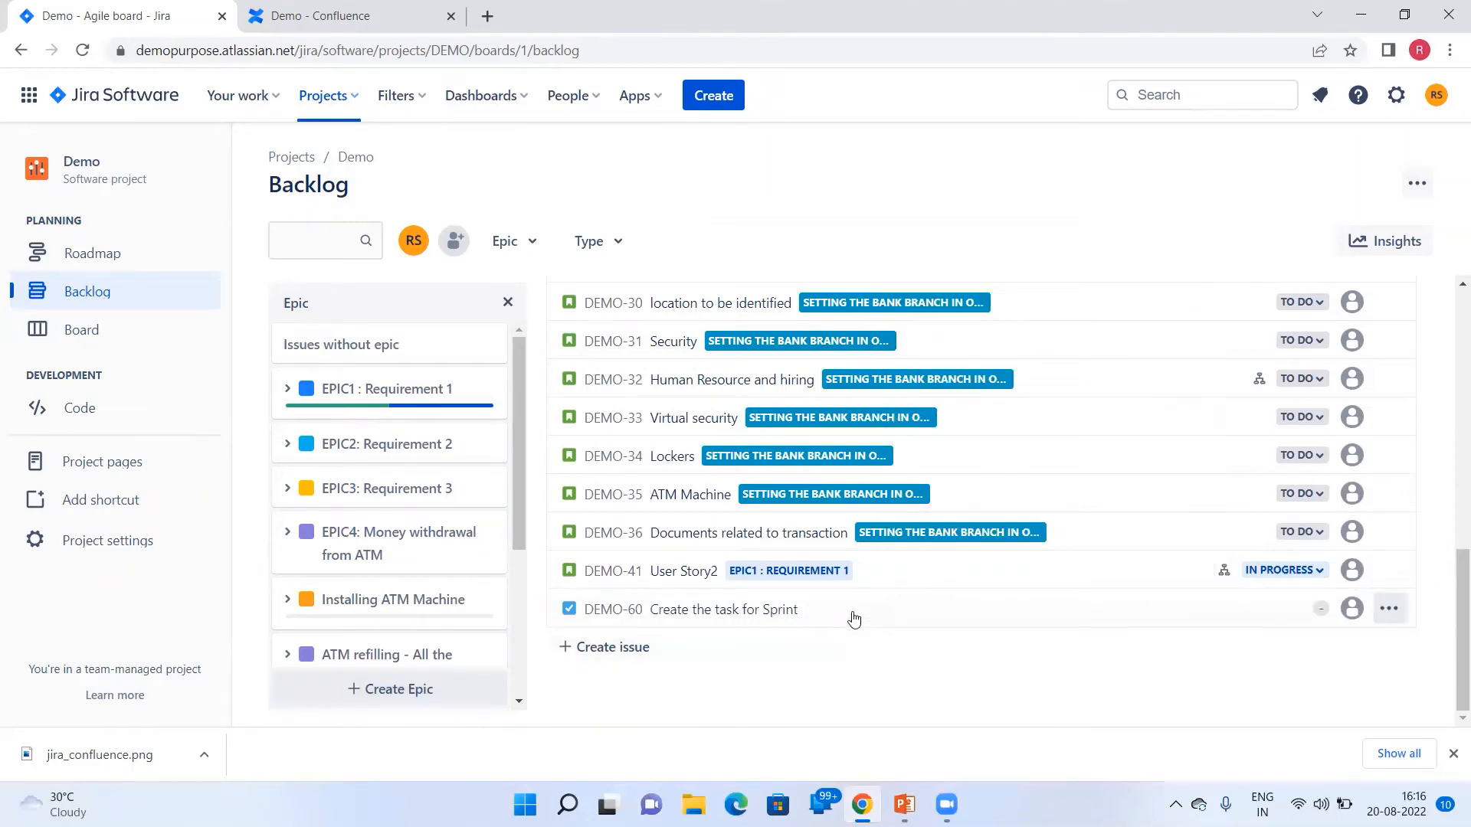
left_click_drag(854, 607, 862, 427)
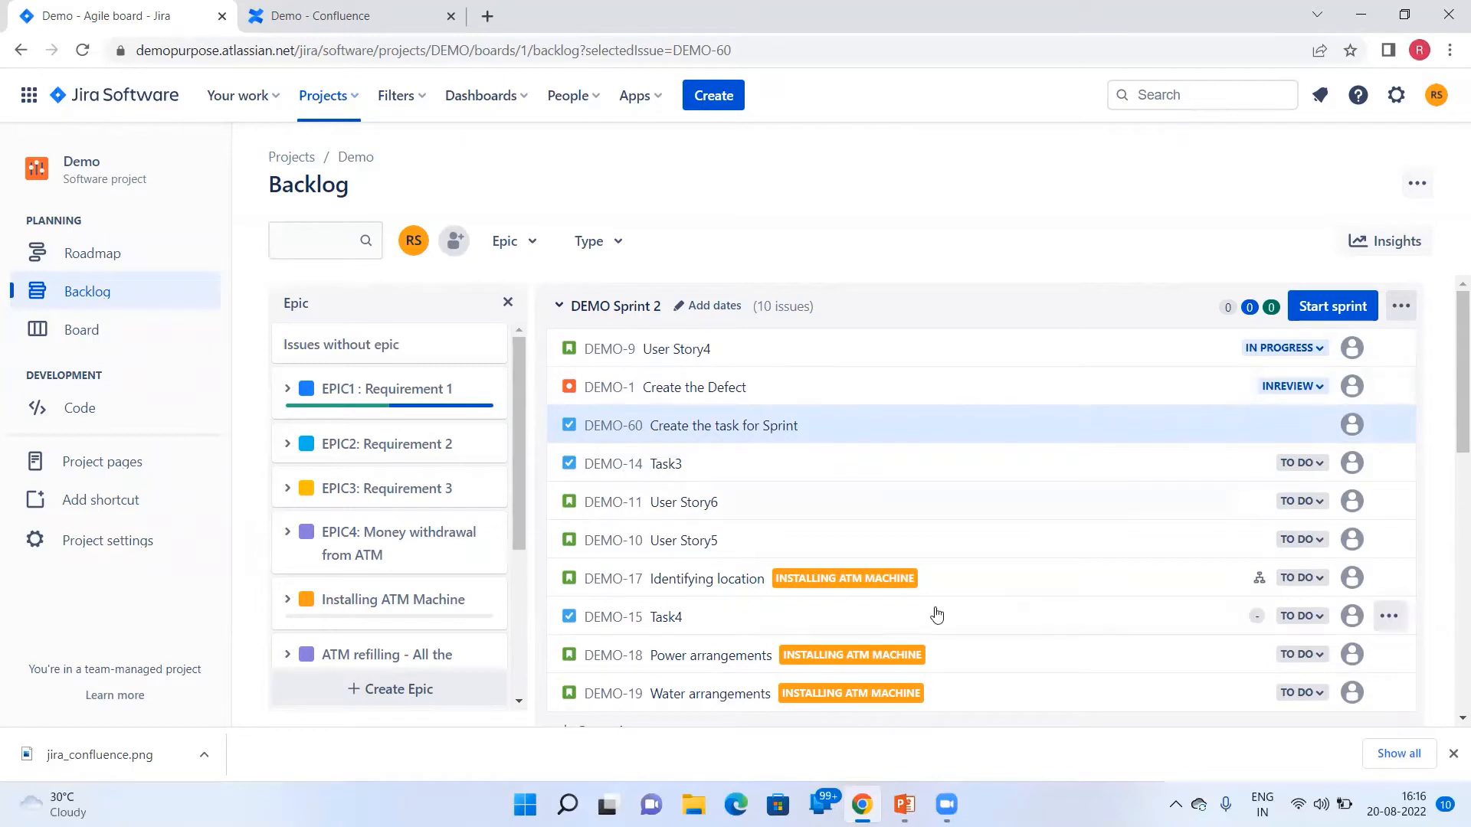
Move the DEMO-20 Security story from the backlog into DEMO Sprint 2, between Task4 and Power arrangements.
scroll(936, 616, "down", 2)
scroll(936, 615, "up", 2)
scroll(749, 558, "down", 4)
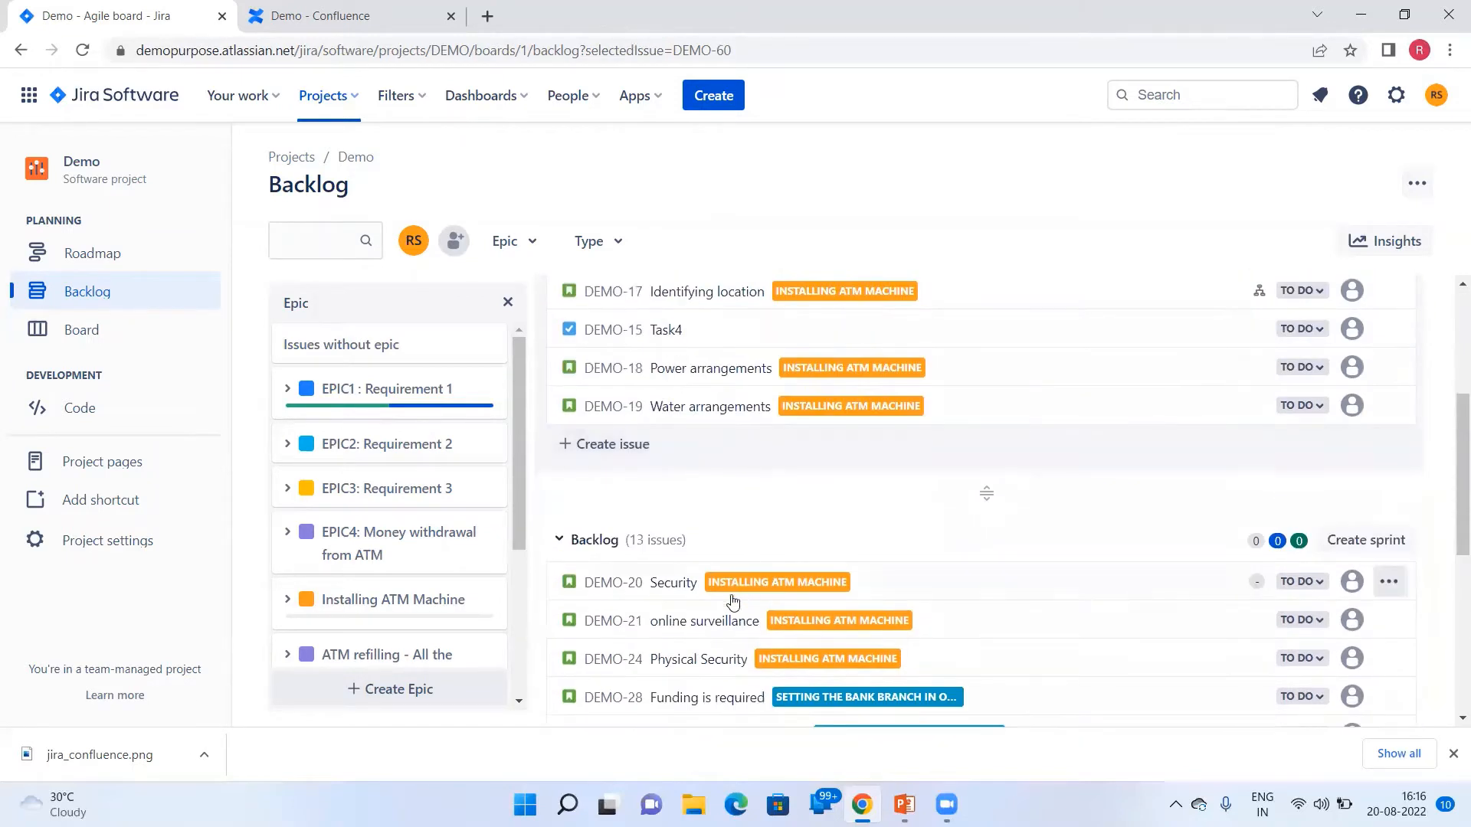
scroll(651, 502, "down", 1)
left_click_drag(650, 498, 650, 326)
scroll(766, 483, "up", 4)
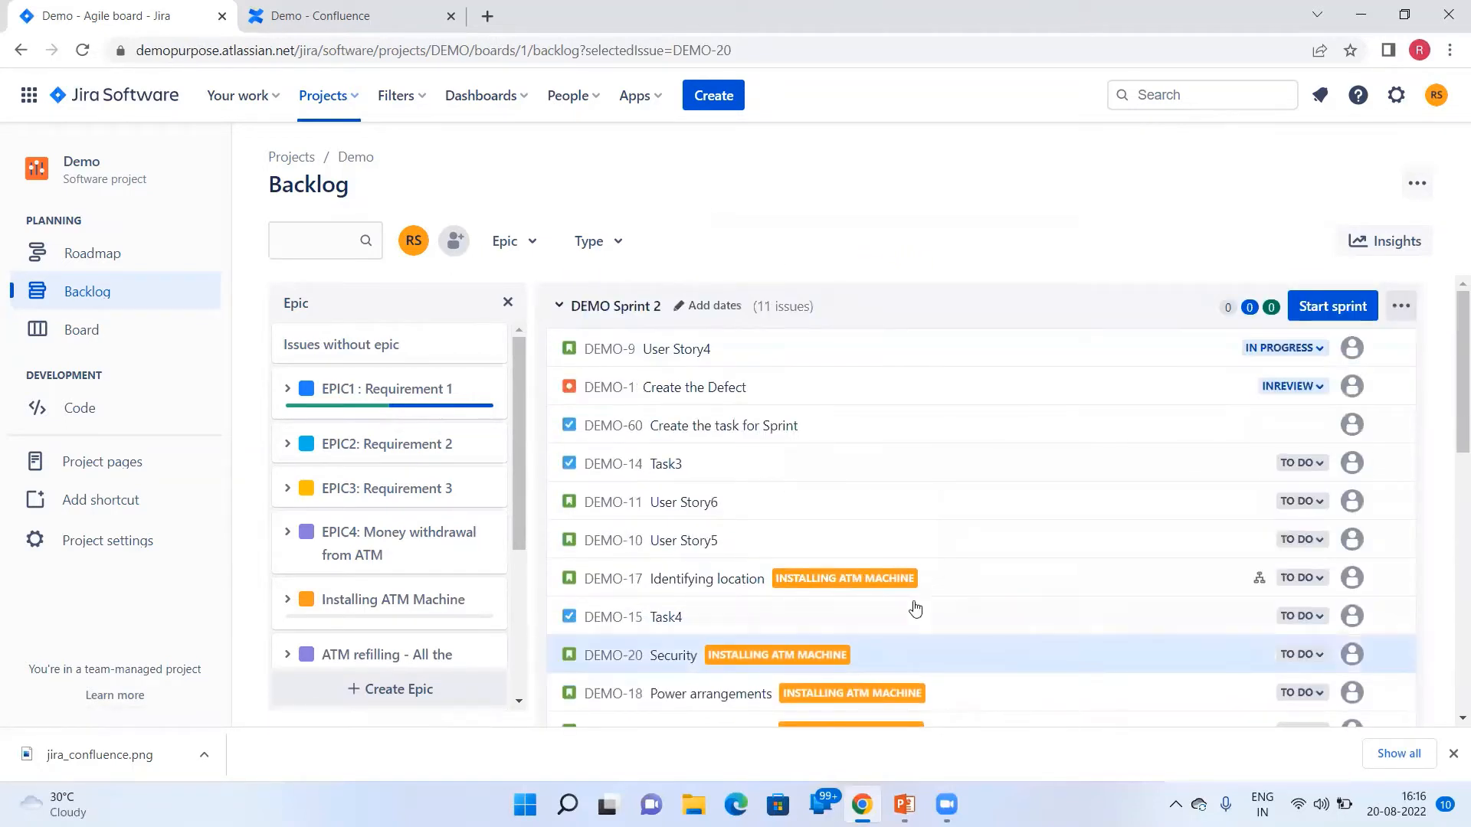
scroll(1004, 594, "down", 2)
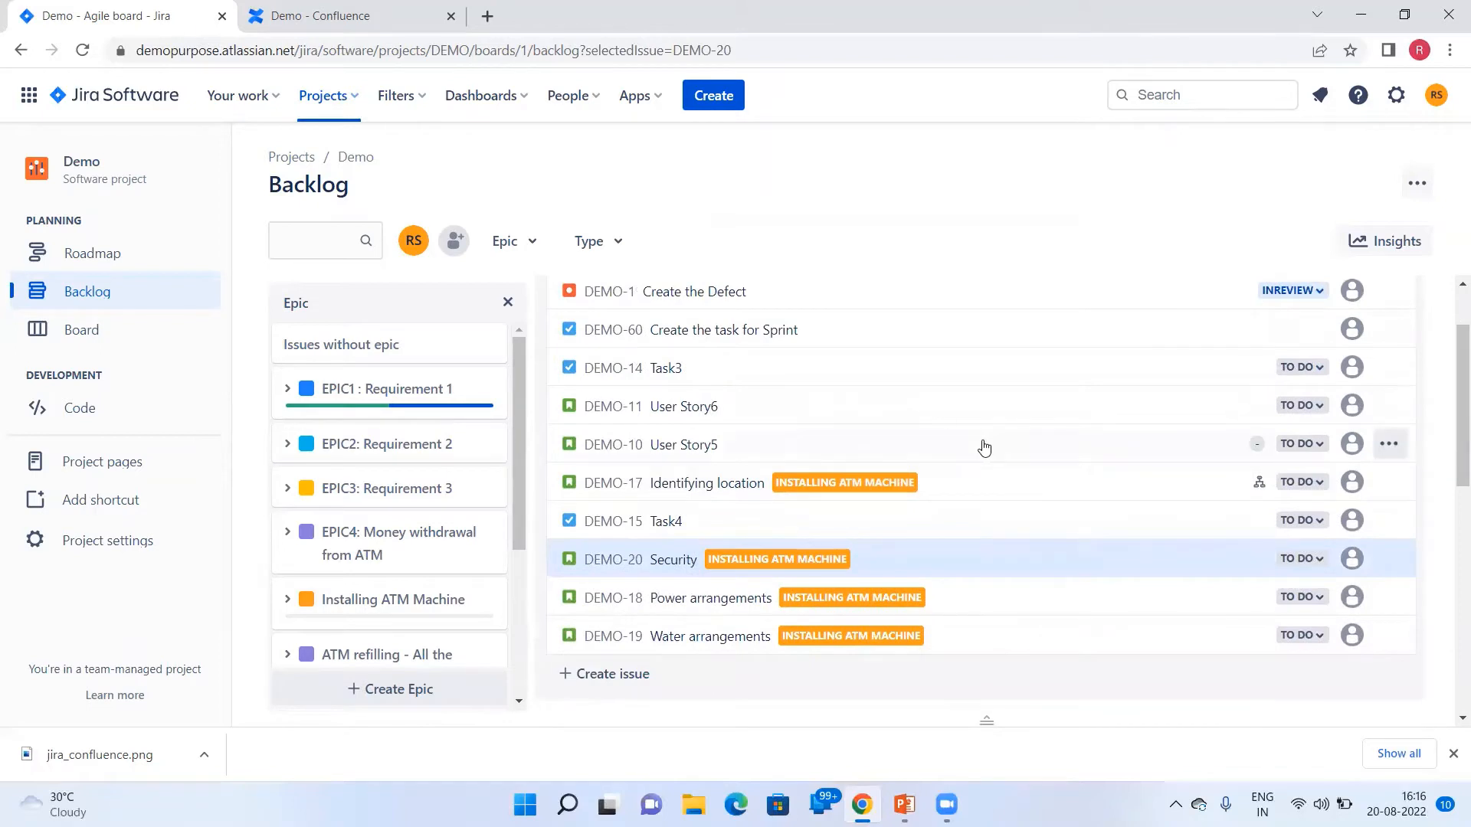
scroll(982, 447, "up", 2)
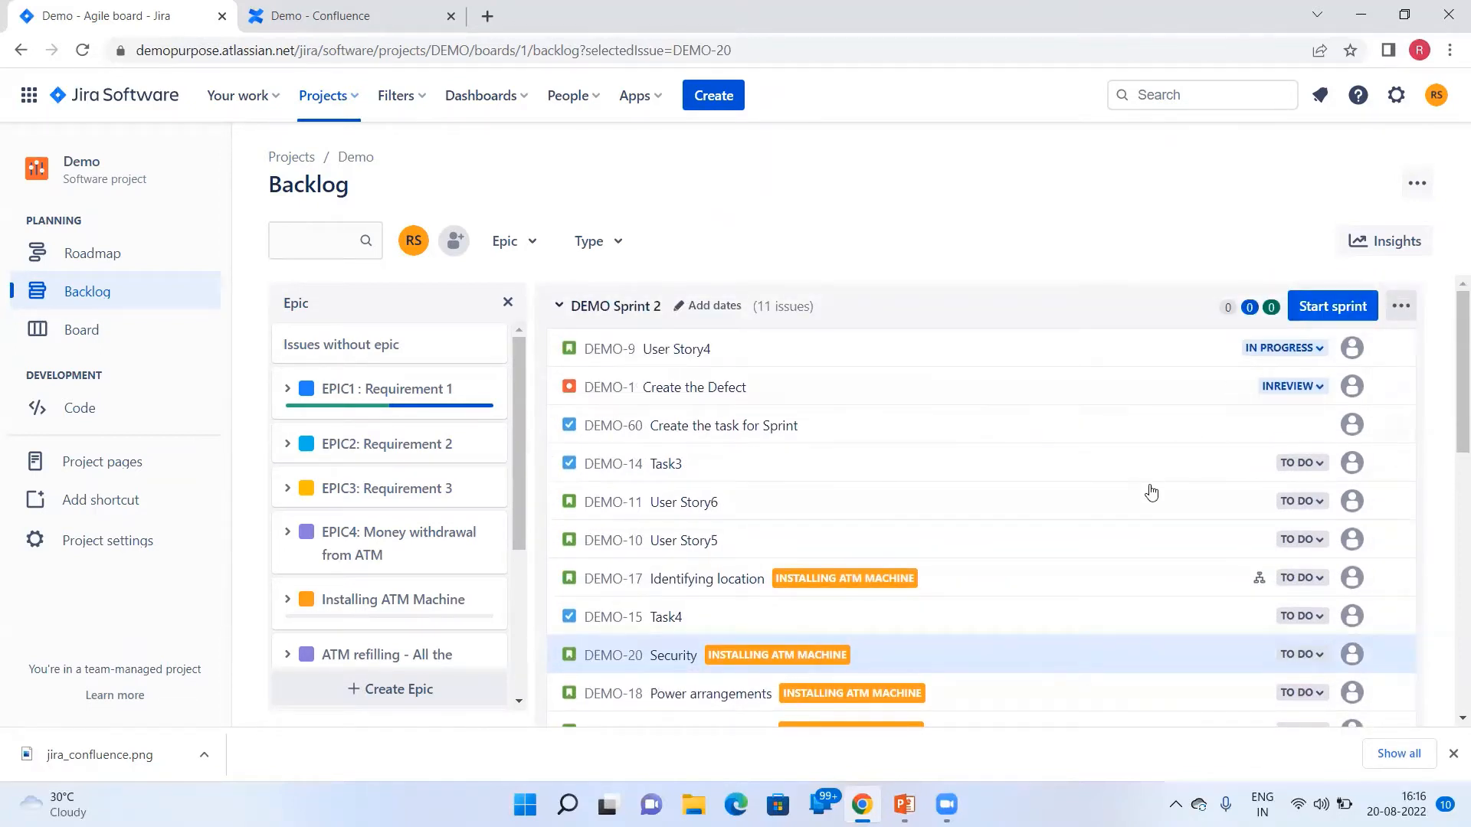
Create two new empty sprints from the Backlog section, below DEMO Sprint 2.
scroll(1149, 494, "down", 5)
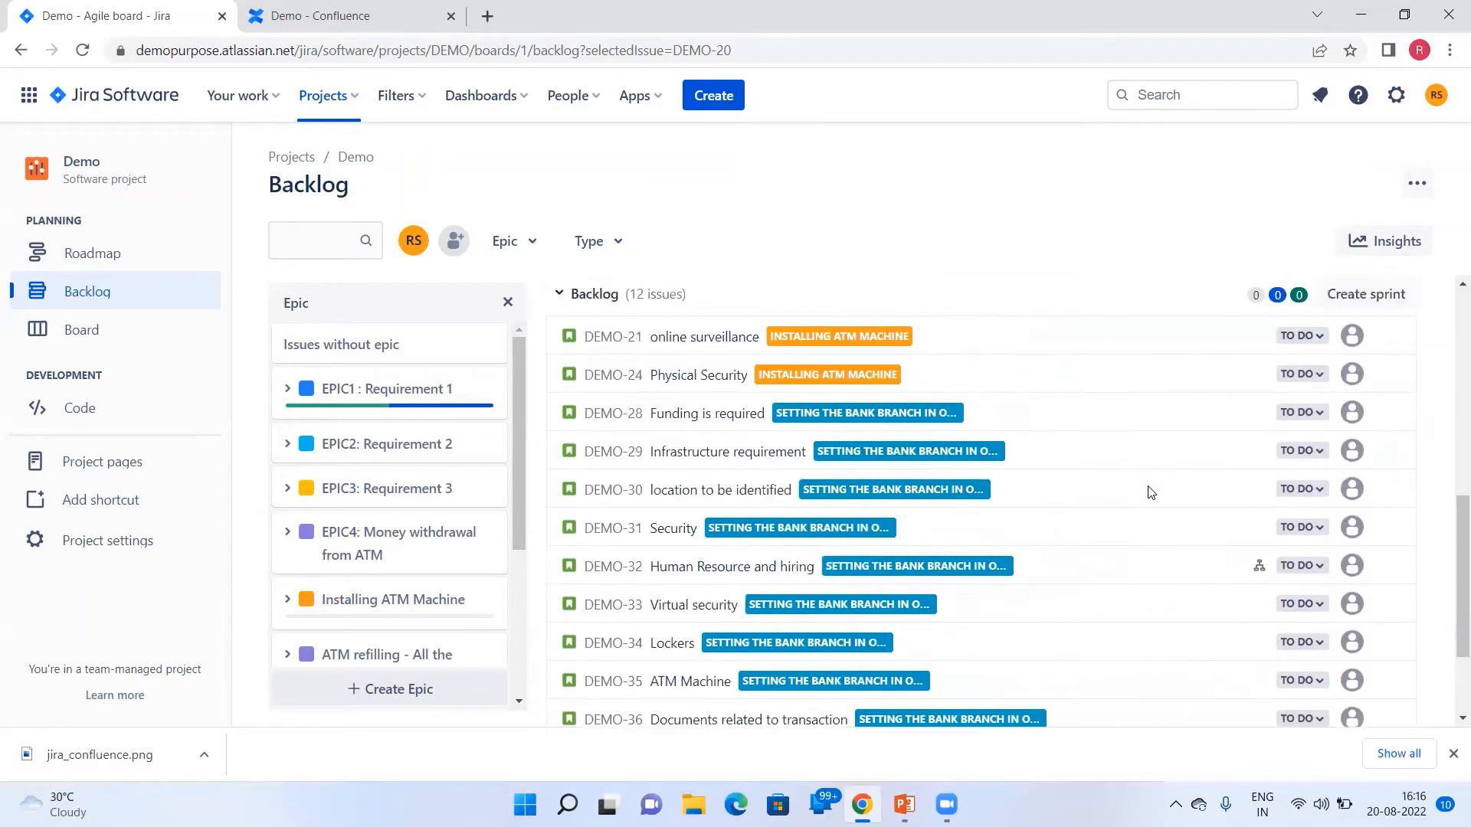
scroll(1180, 629, "down", 4)
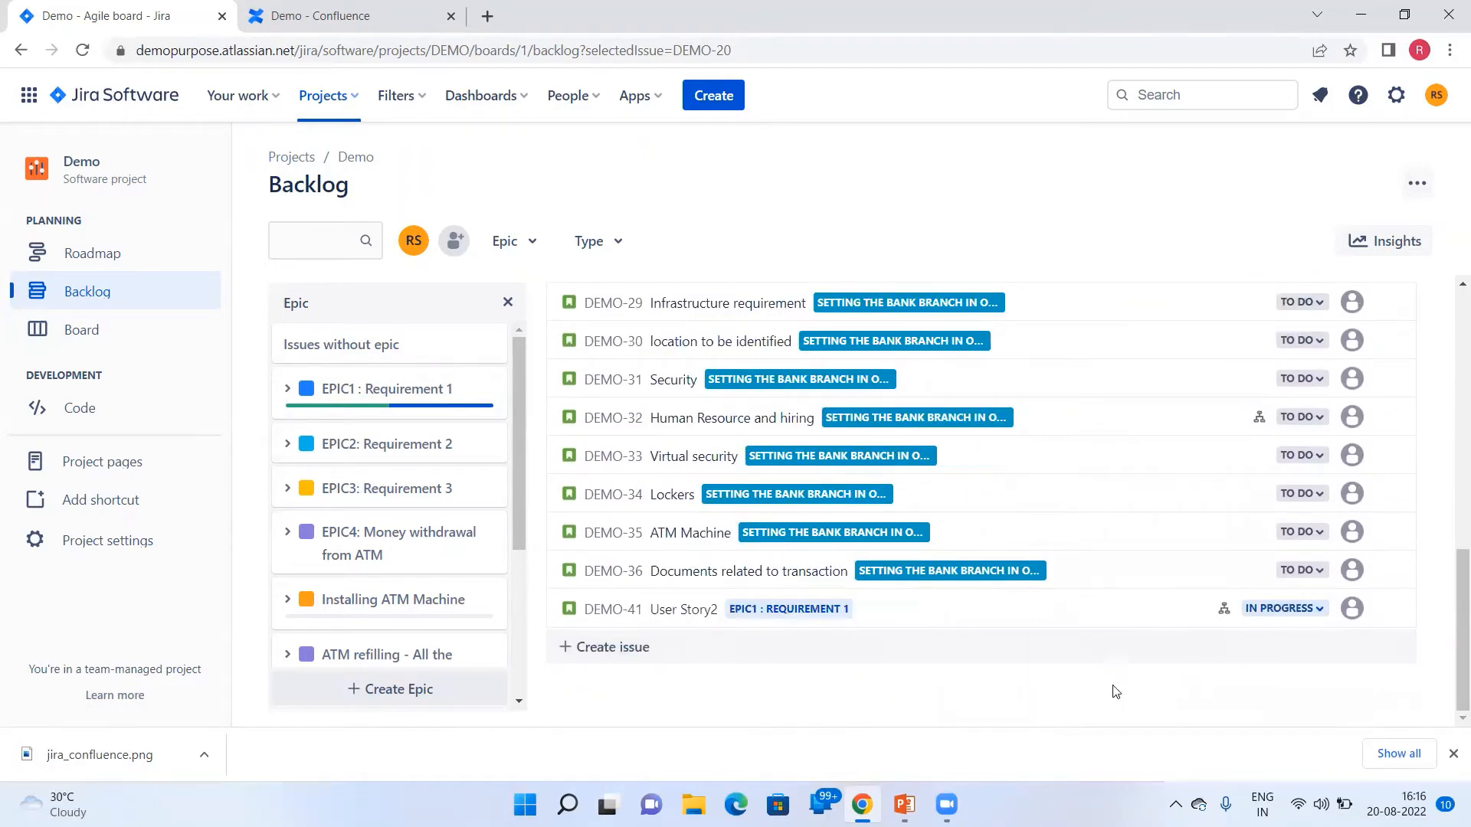
scroll(1309, 704, "up", 3)
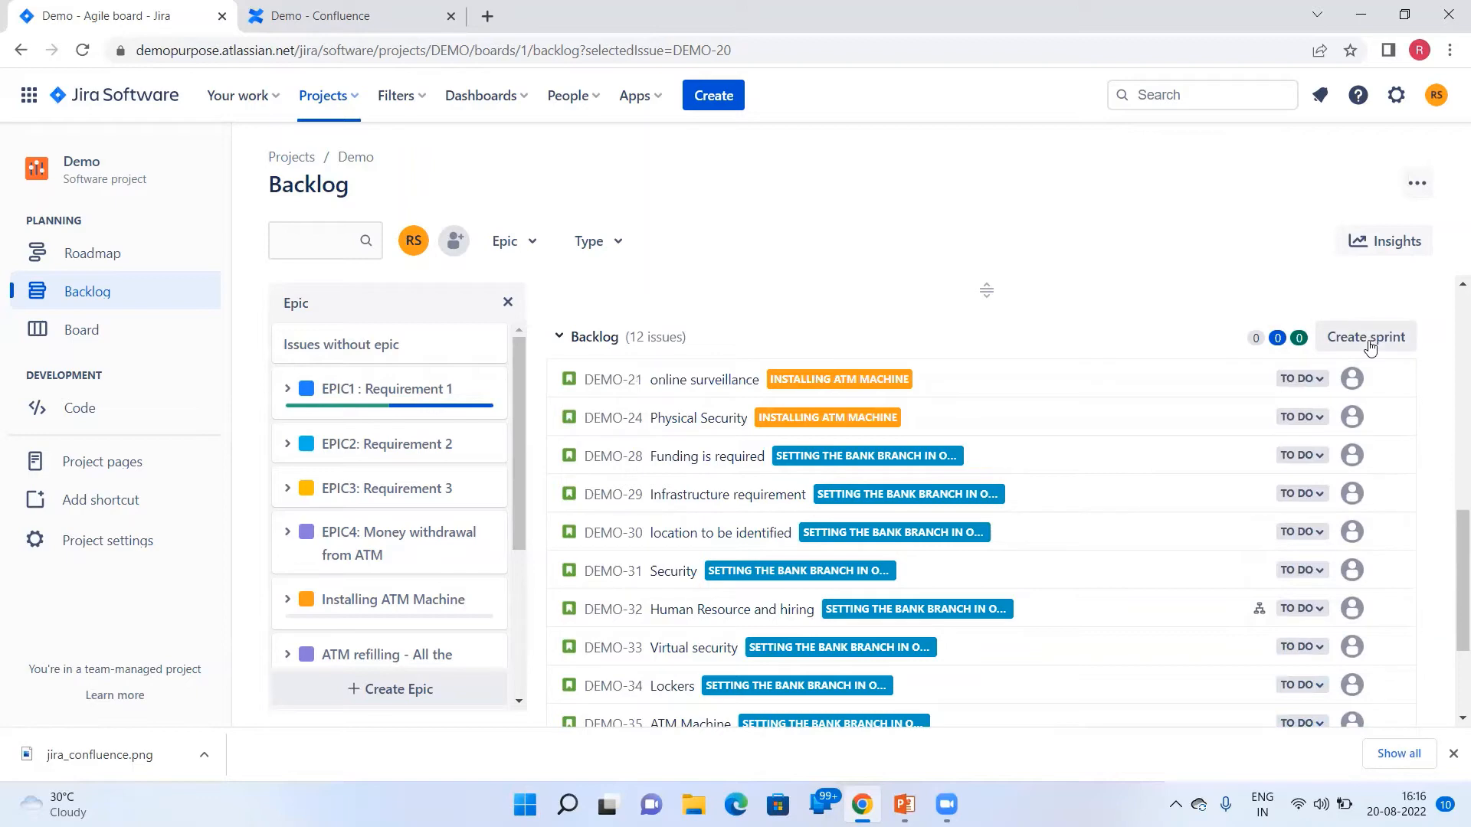
scroll(1229, 451, "down", 2)
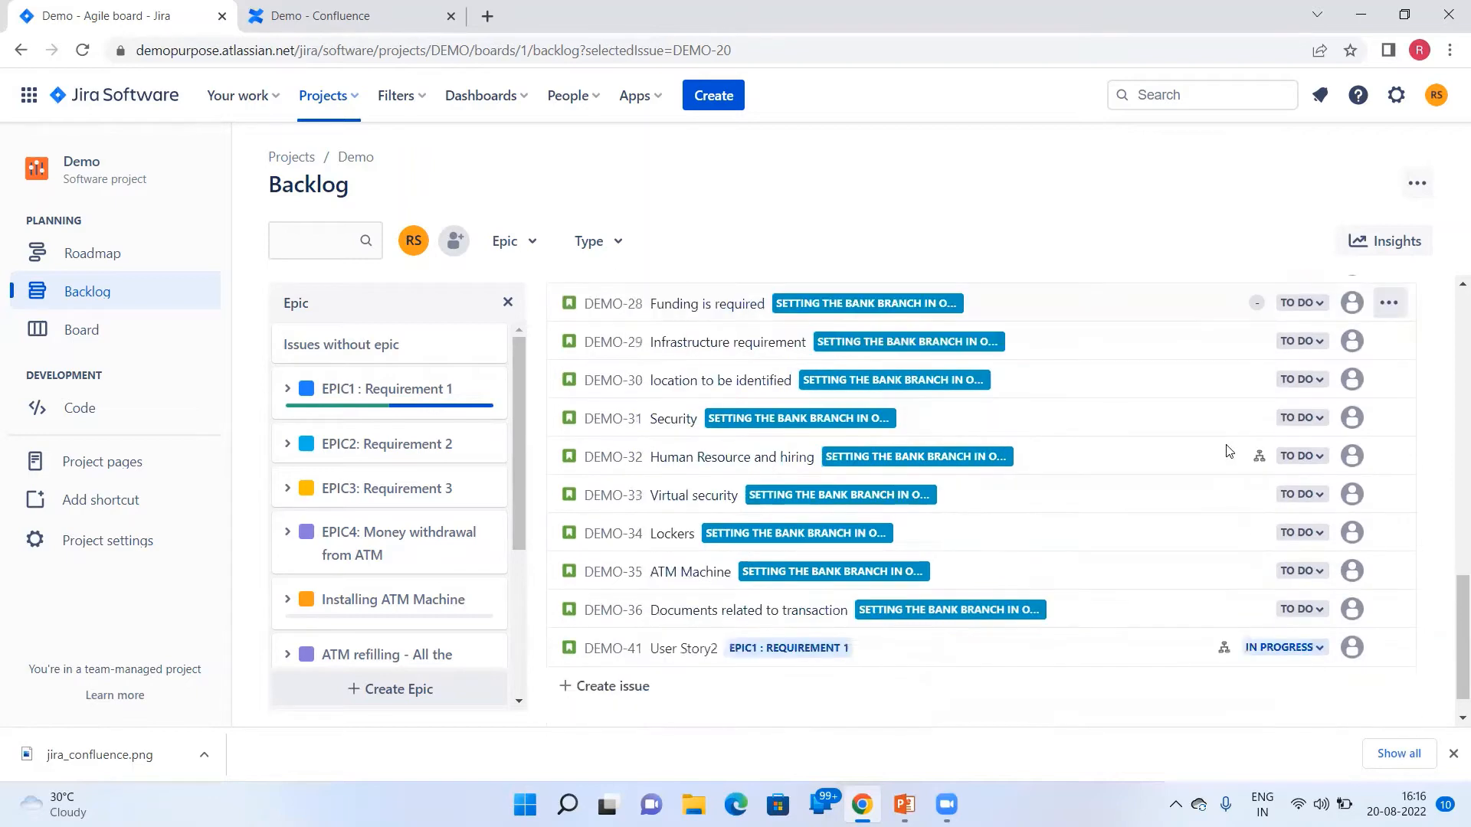
scroll(1229, 452, "up", 5)
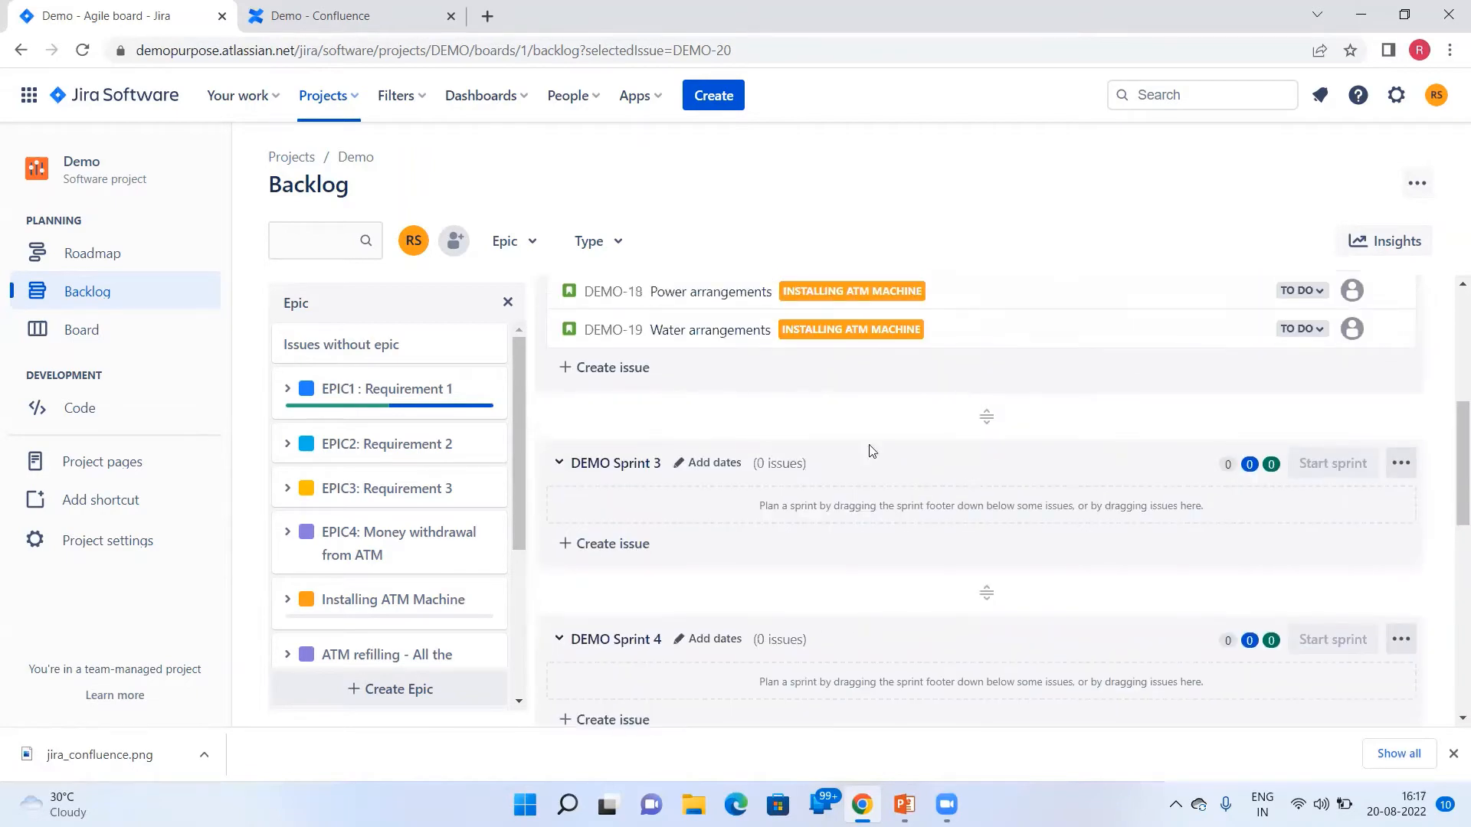
scroll(912, 502, "up", 5)
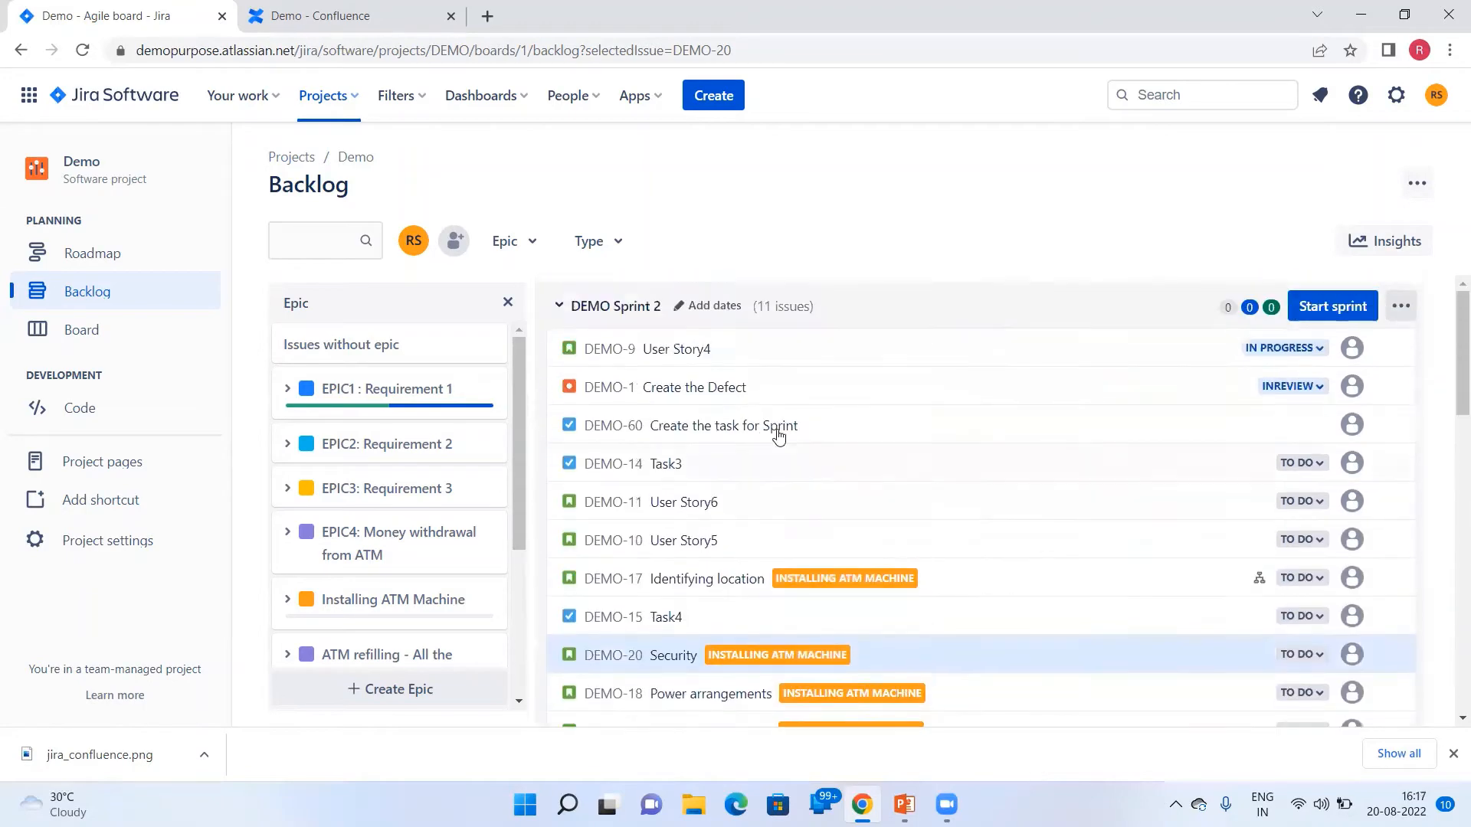
scroll(692, 378, "down", 8)
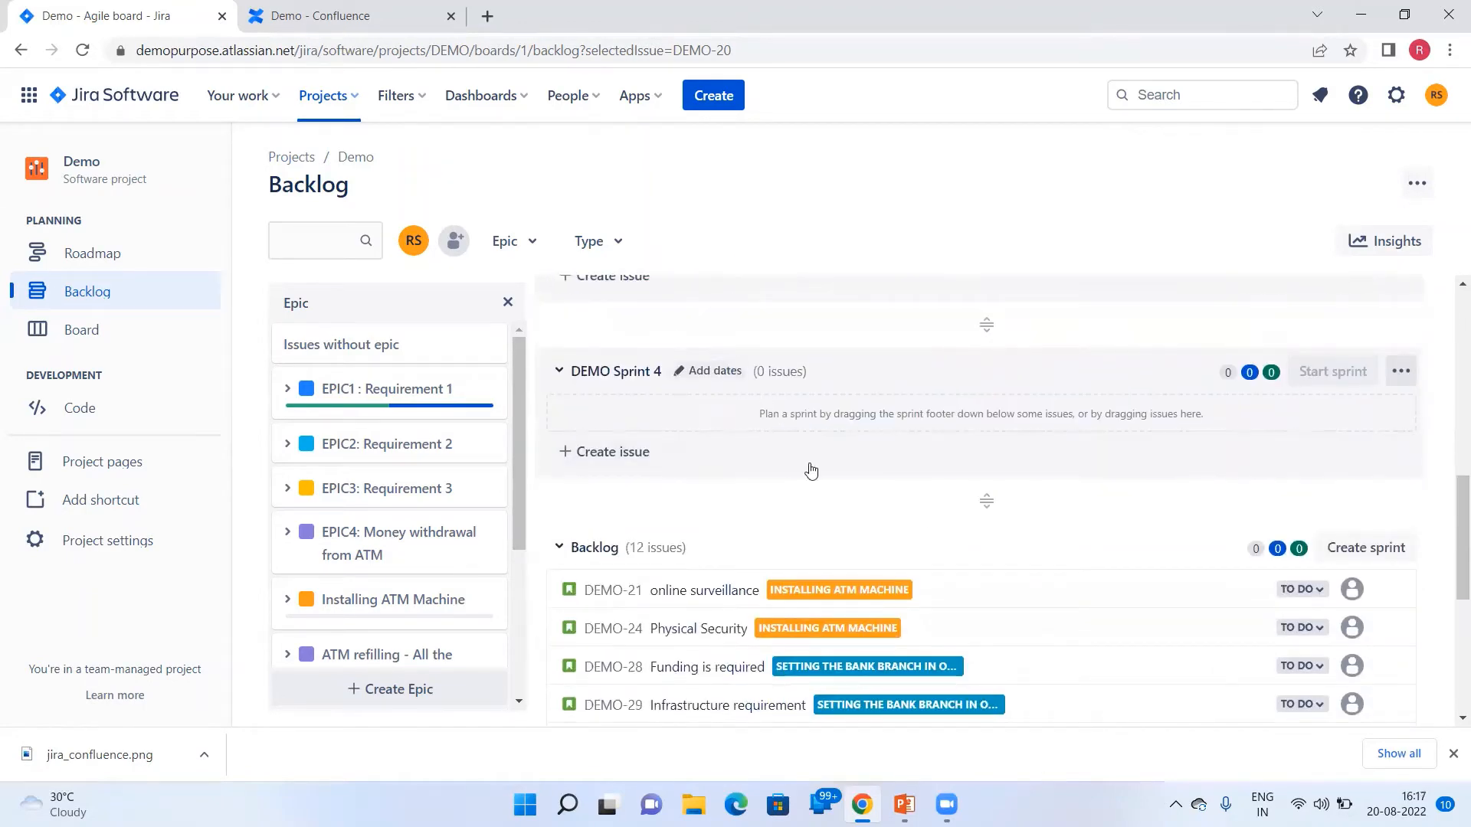
Move the DEMO-21 online surveillance story from the backlog into DEMO Sprint 3 and the DEMO-24 Physical Security story into DEMO Sprint 4.
scroll(965, 569, "down", 3)
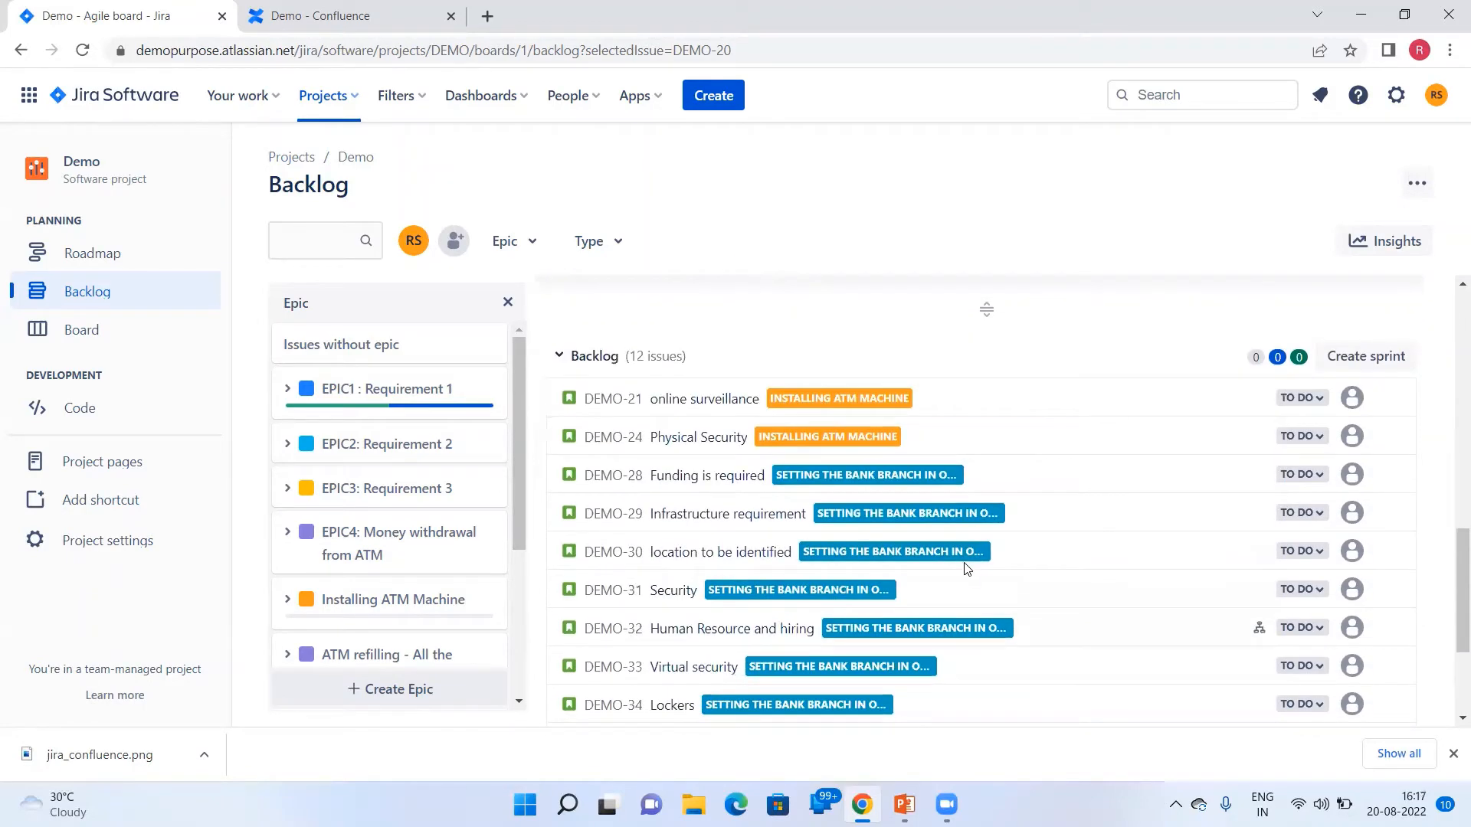
right_click(684, 408)
right_click(659, 406)
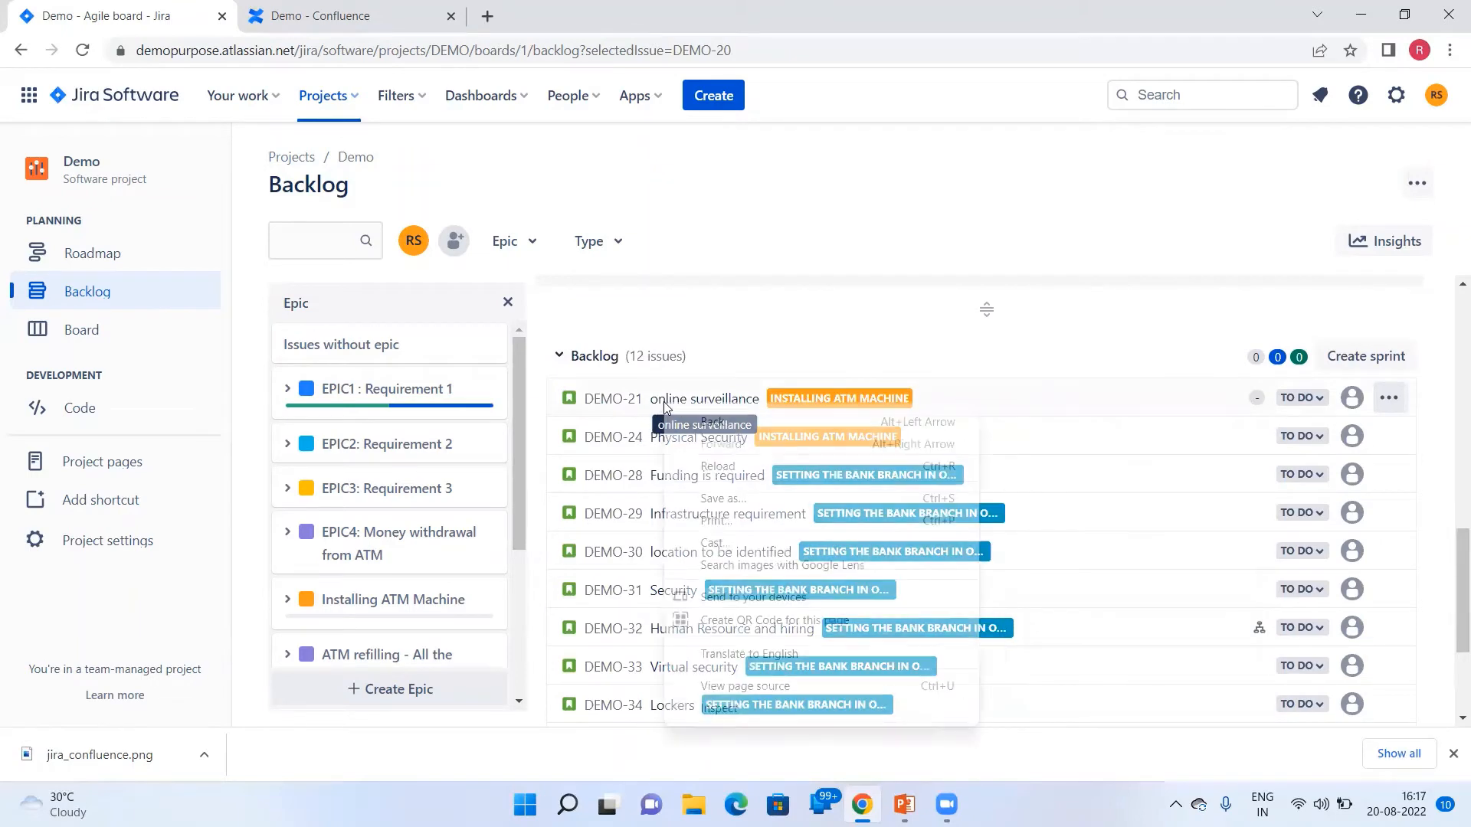
left_click(641, 410)
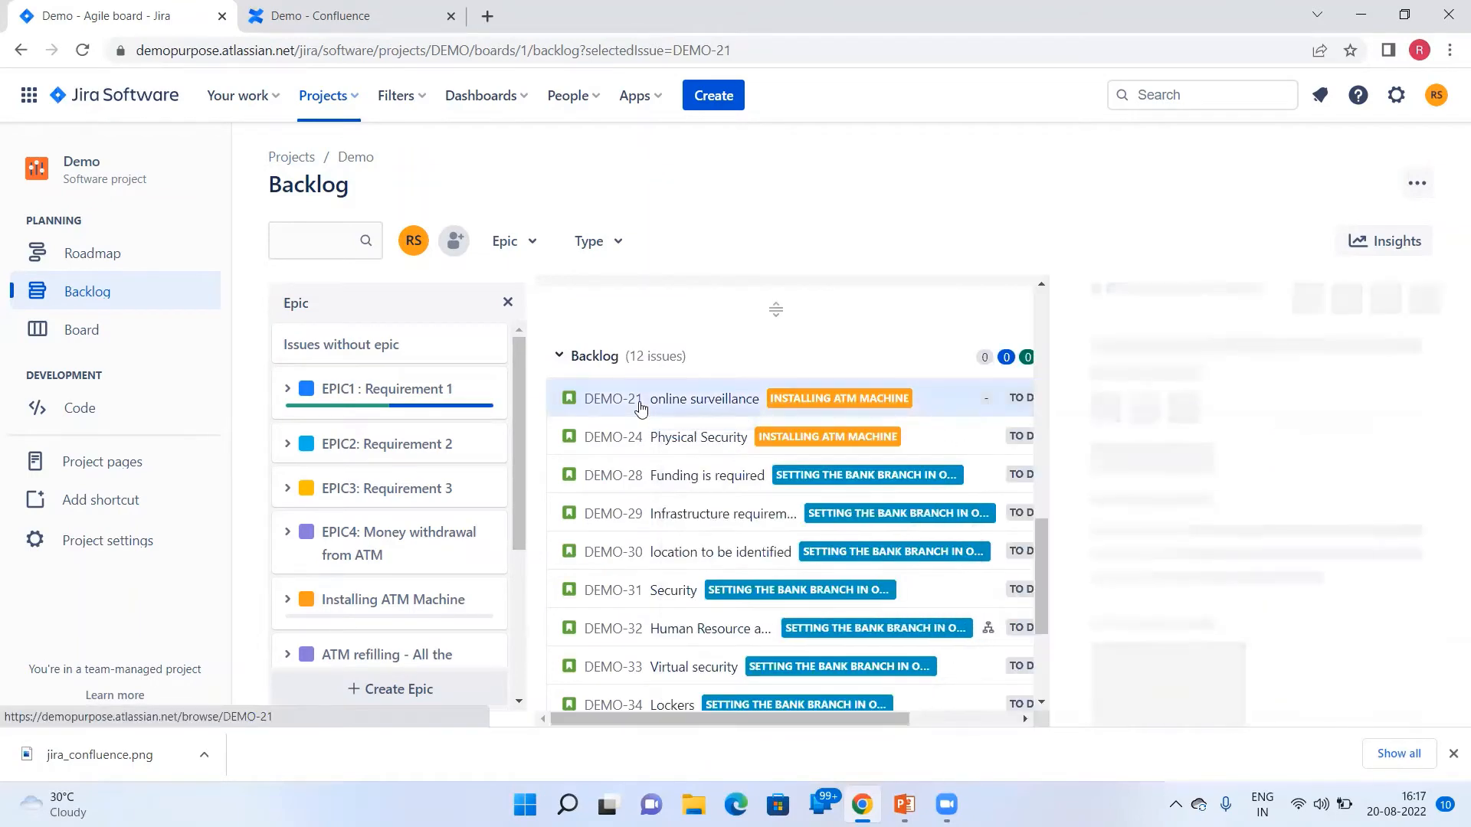
left_click(1427, 296)
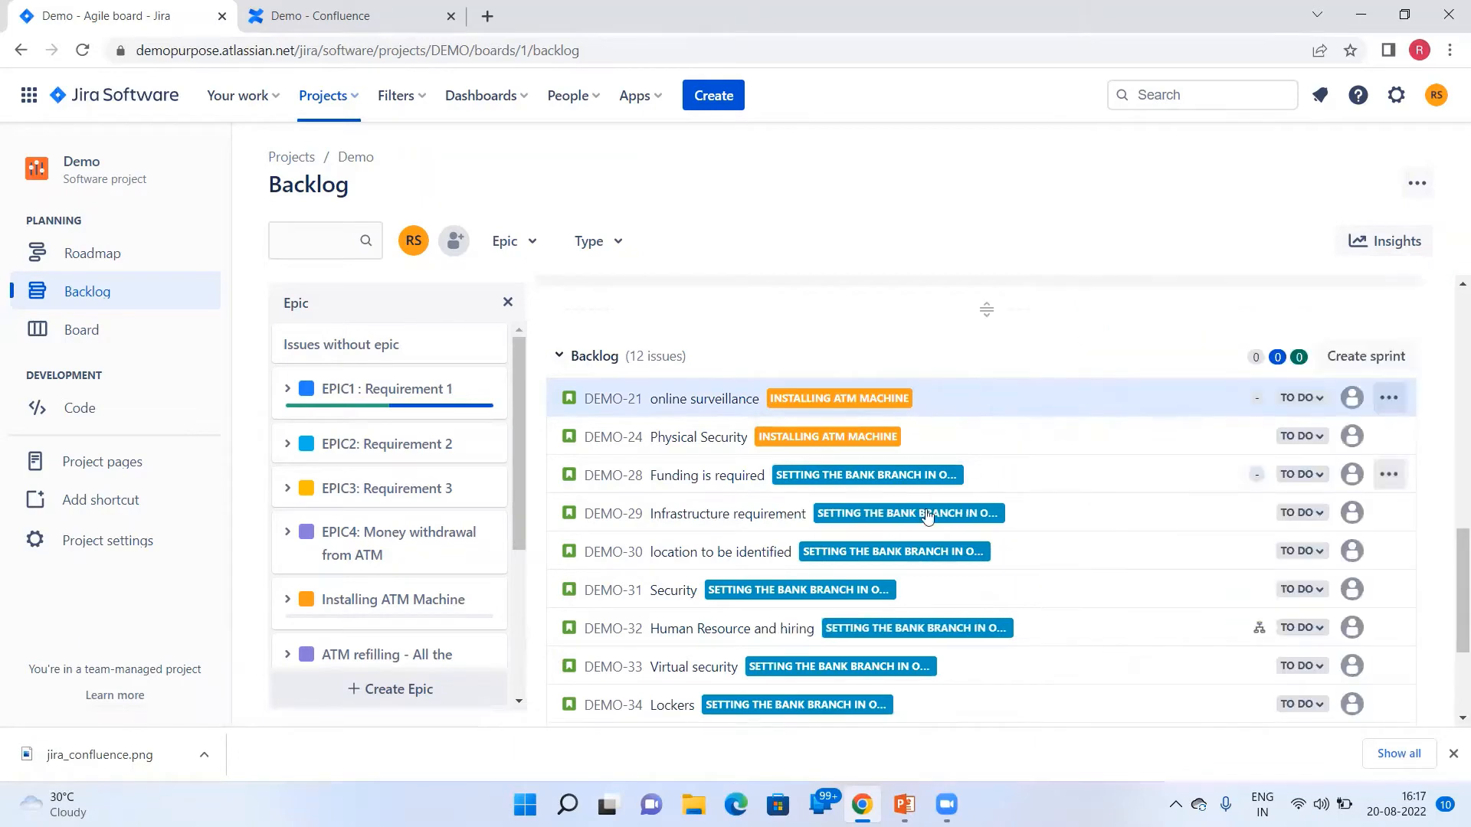
scroll(881, 548, "up", 2)
left_click_drag(662, 587, 674, 545)
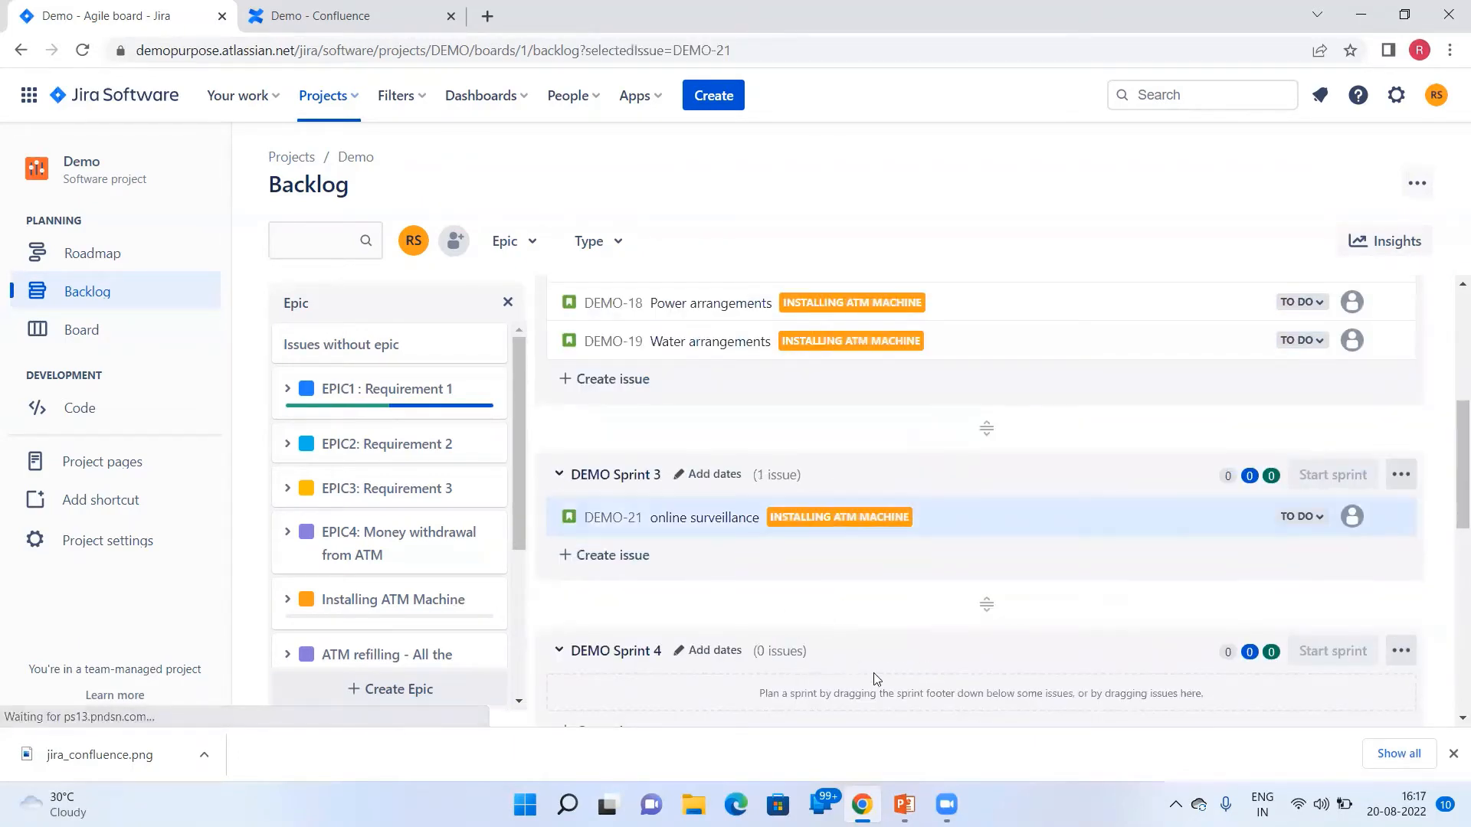
scroll(767, 659, "down", 3)
left_click_drag(647, 595, 731, 434)
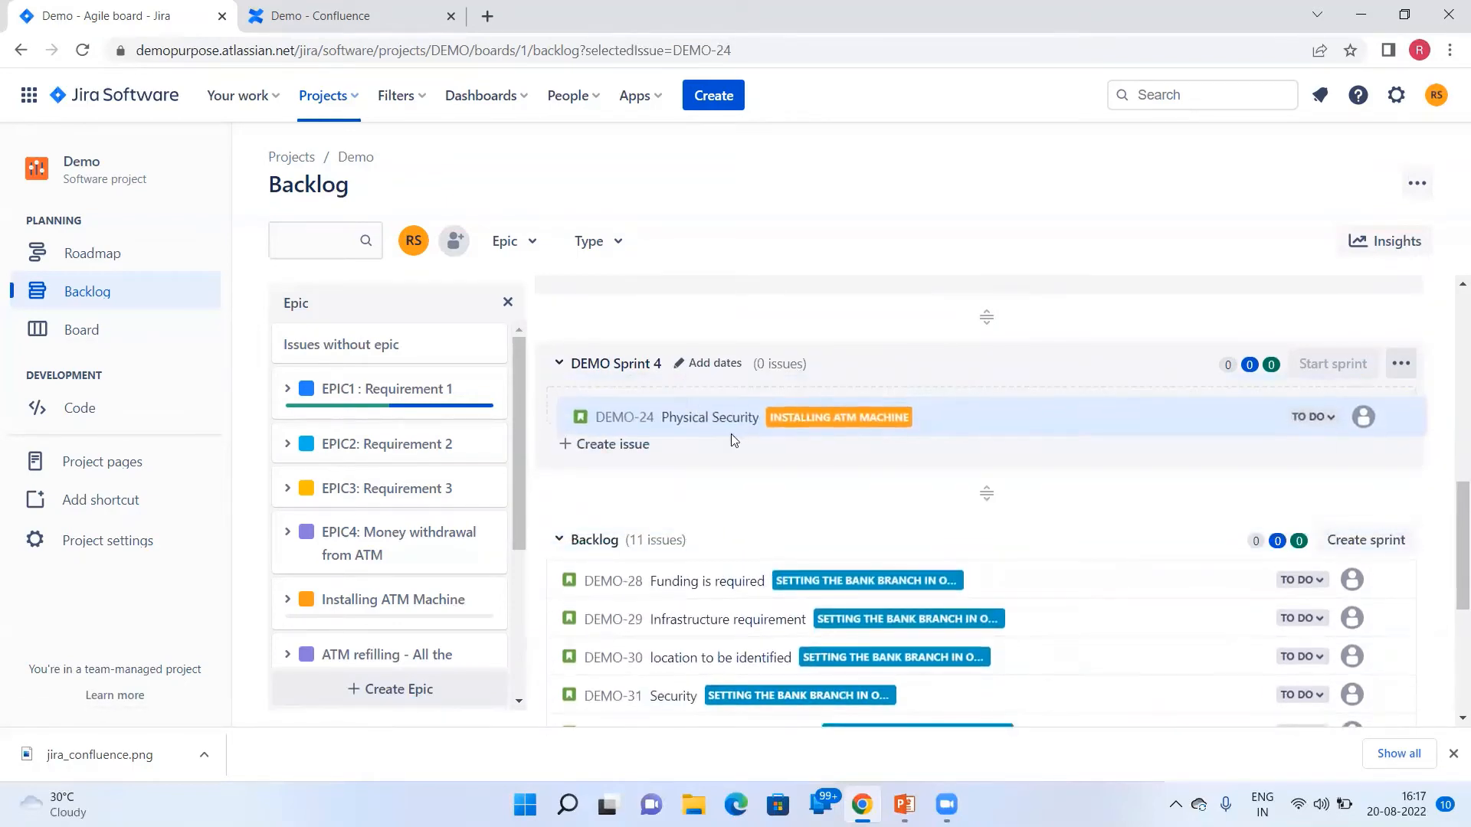
Open the date settings of DEMO Sprint 2 and set its start date to 8/22/2022.
scroll(785, 607, "up", 10)
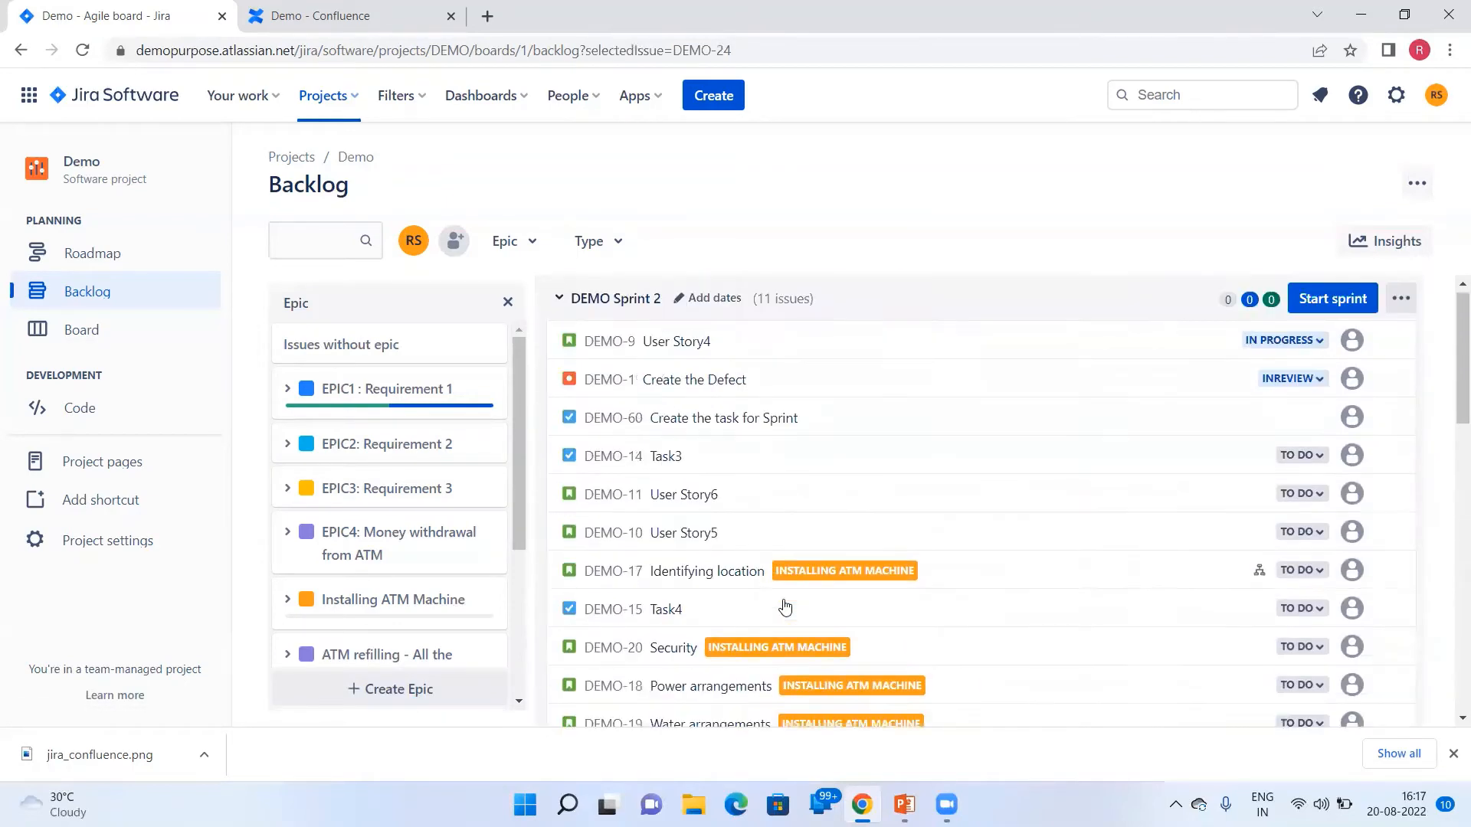
scroll(870, 478, "down", 10)
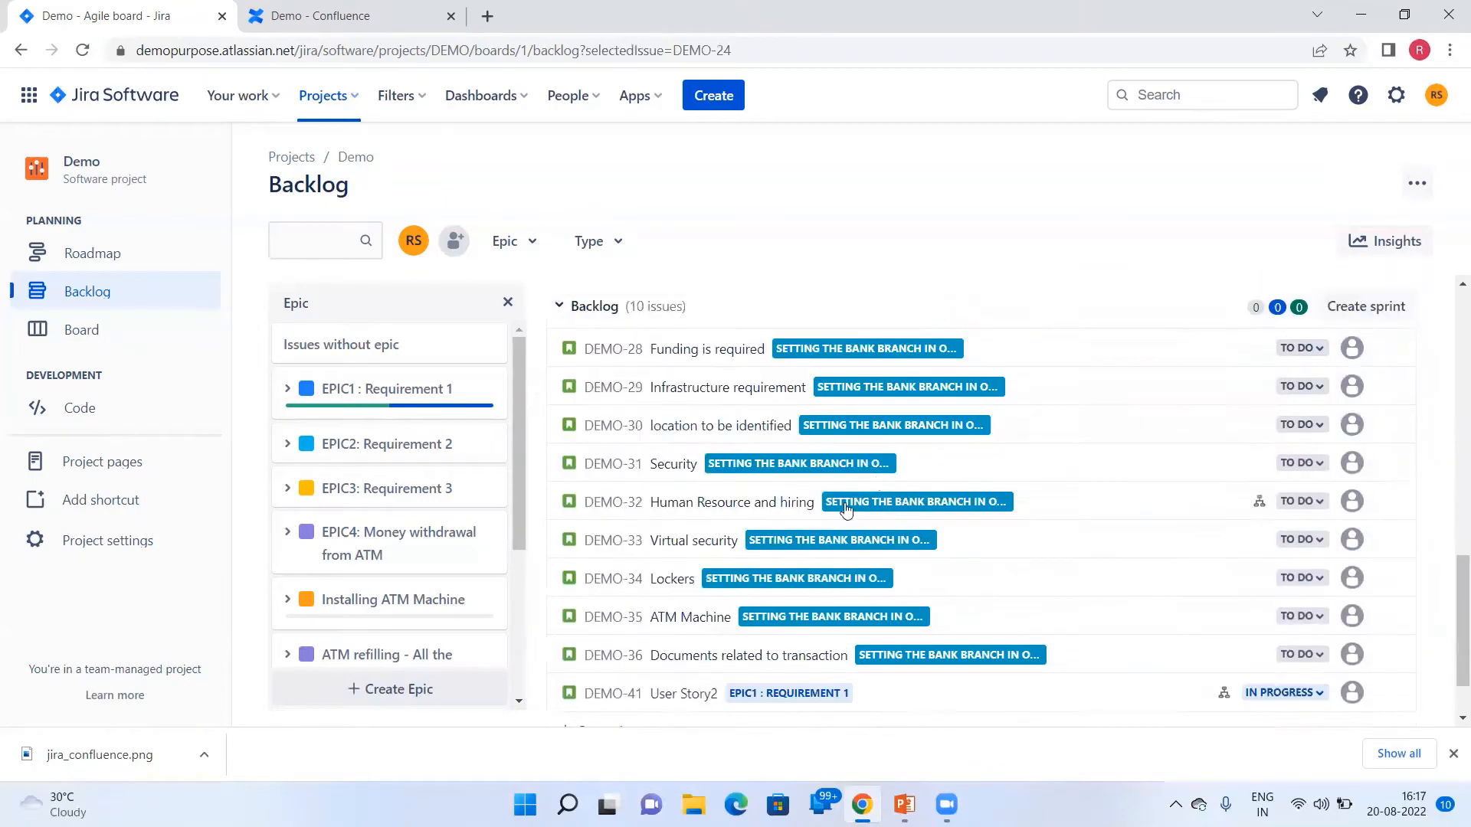
scroll(1004, 540, "up", 10)
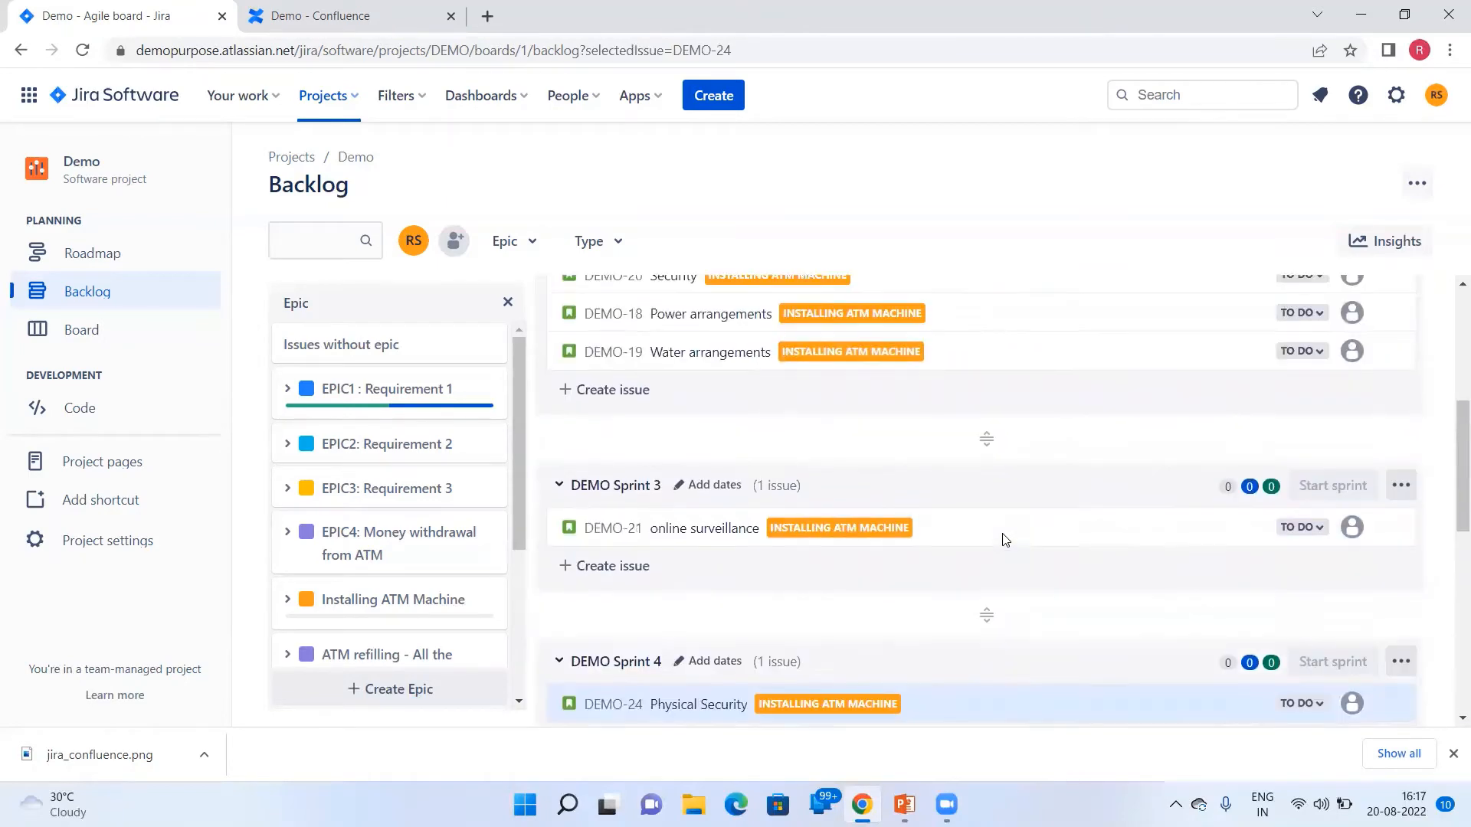
scroll(1004, 541, "up", 5)
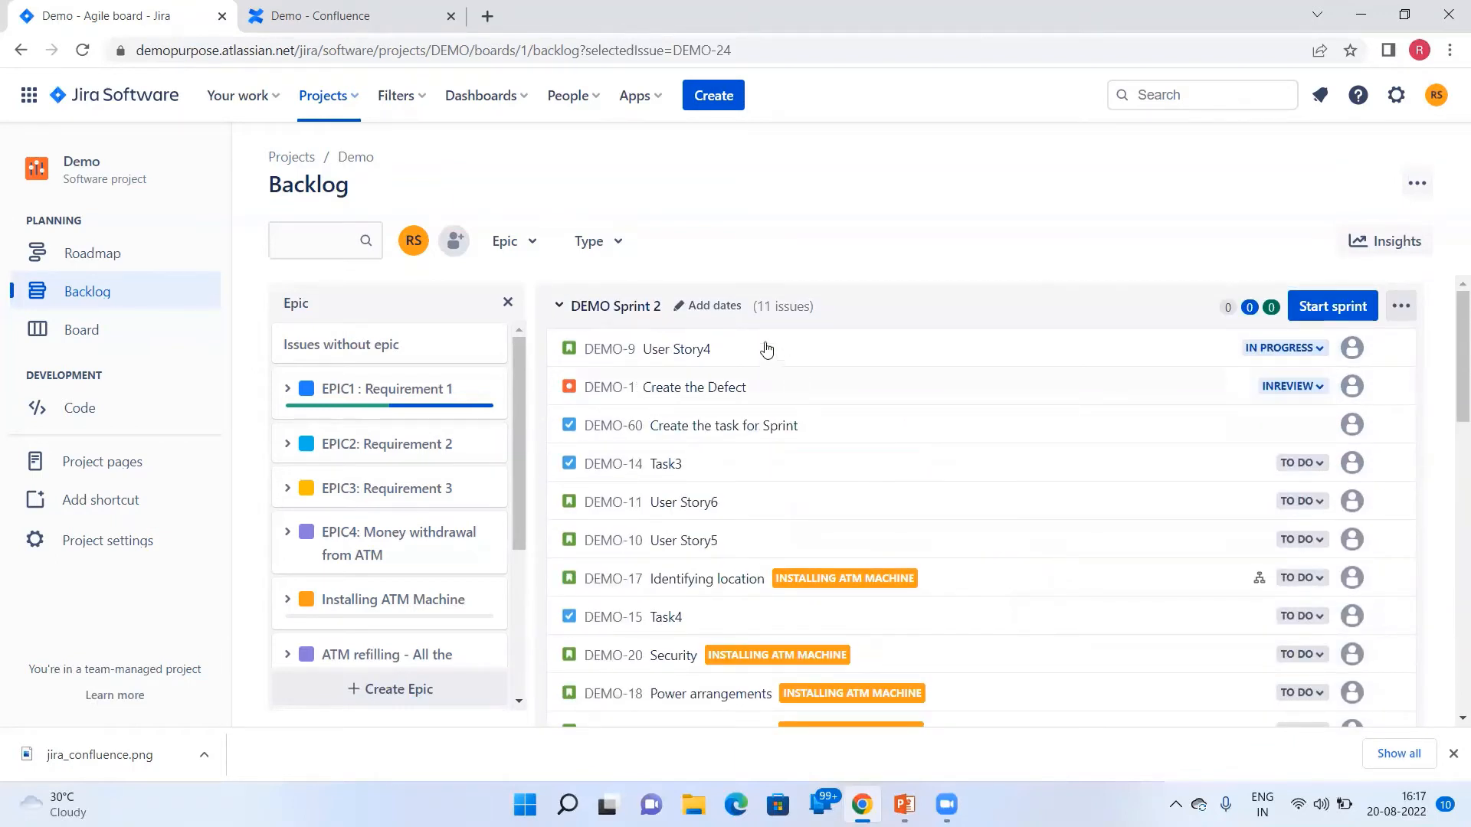
left_click(732, 309)
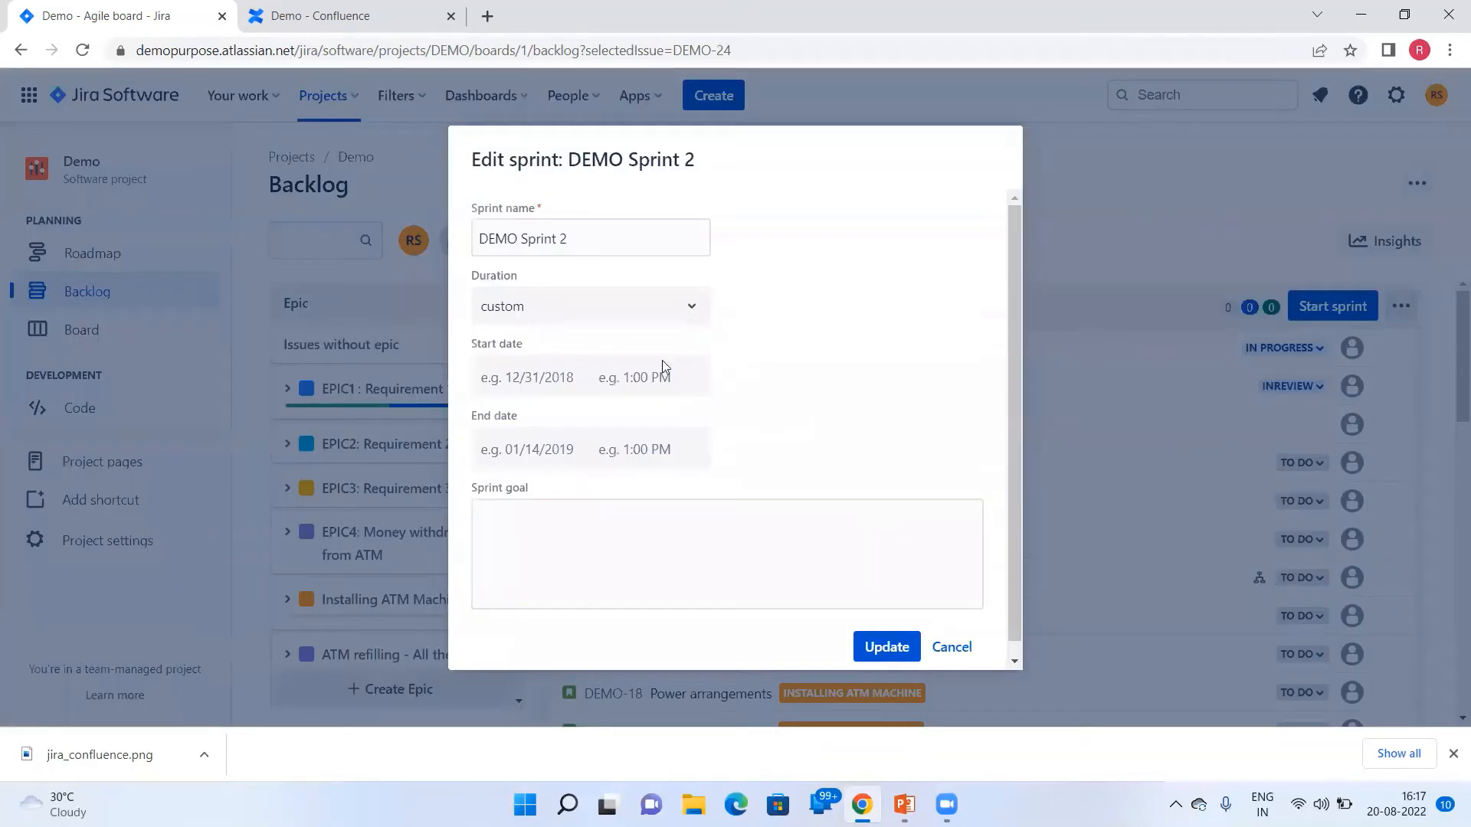
left_click(537, 379)
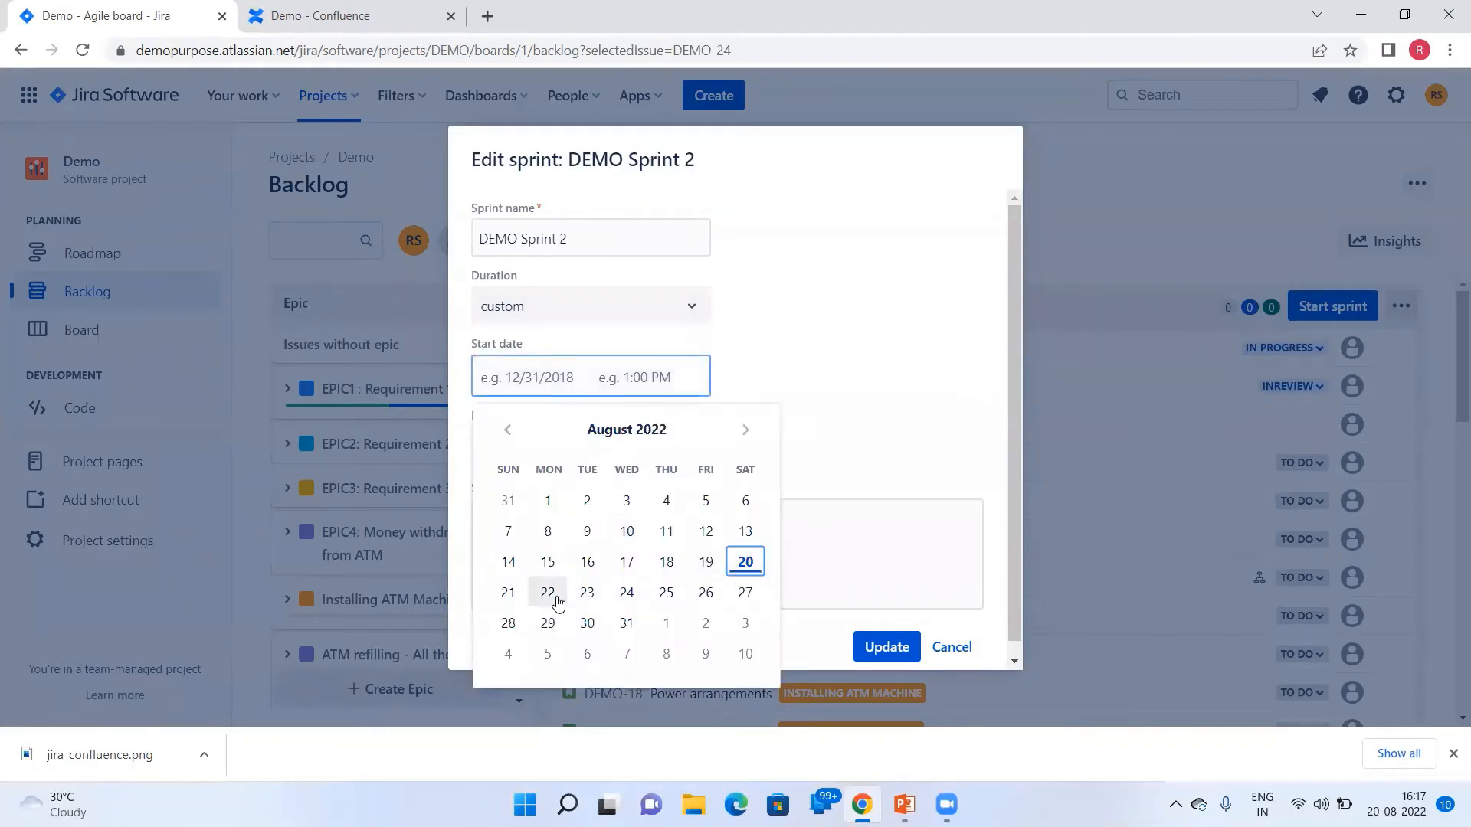
left_click(548, 594)
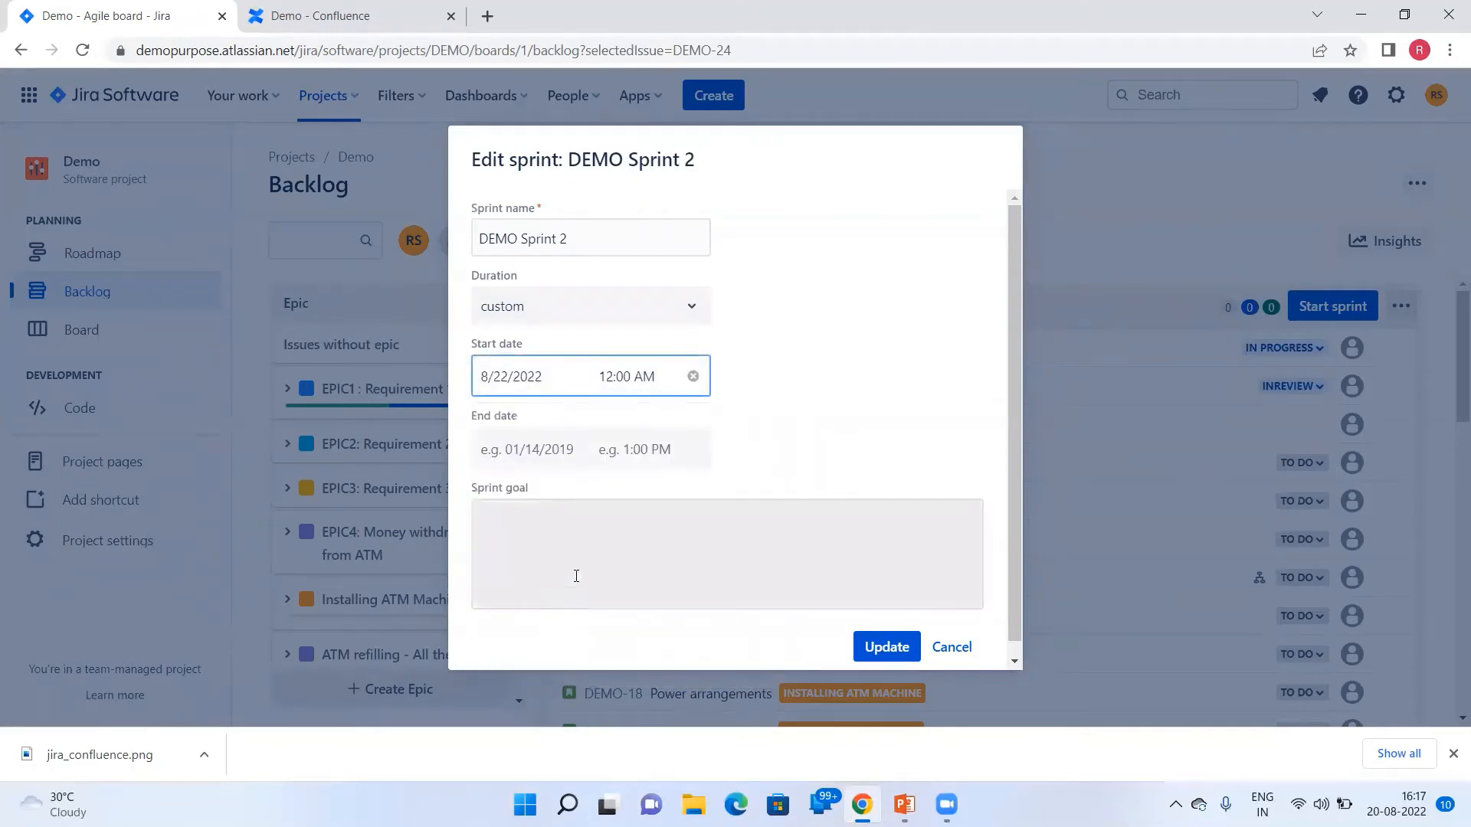
left_click(636, 462)
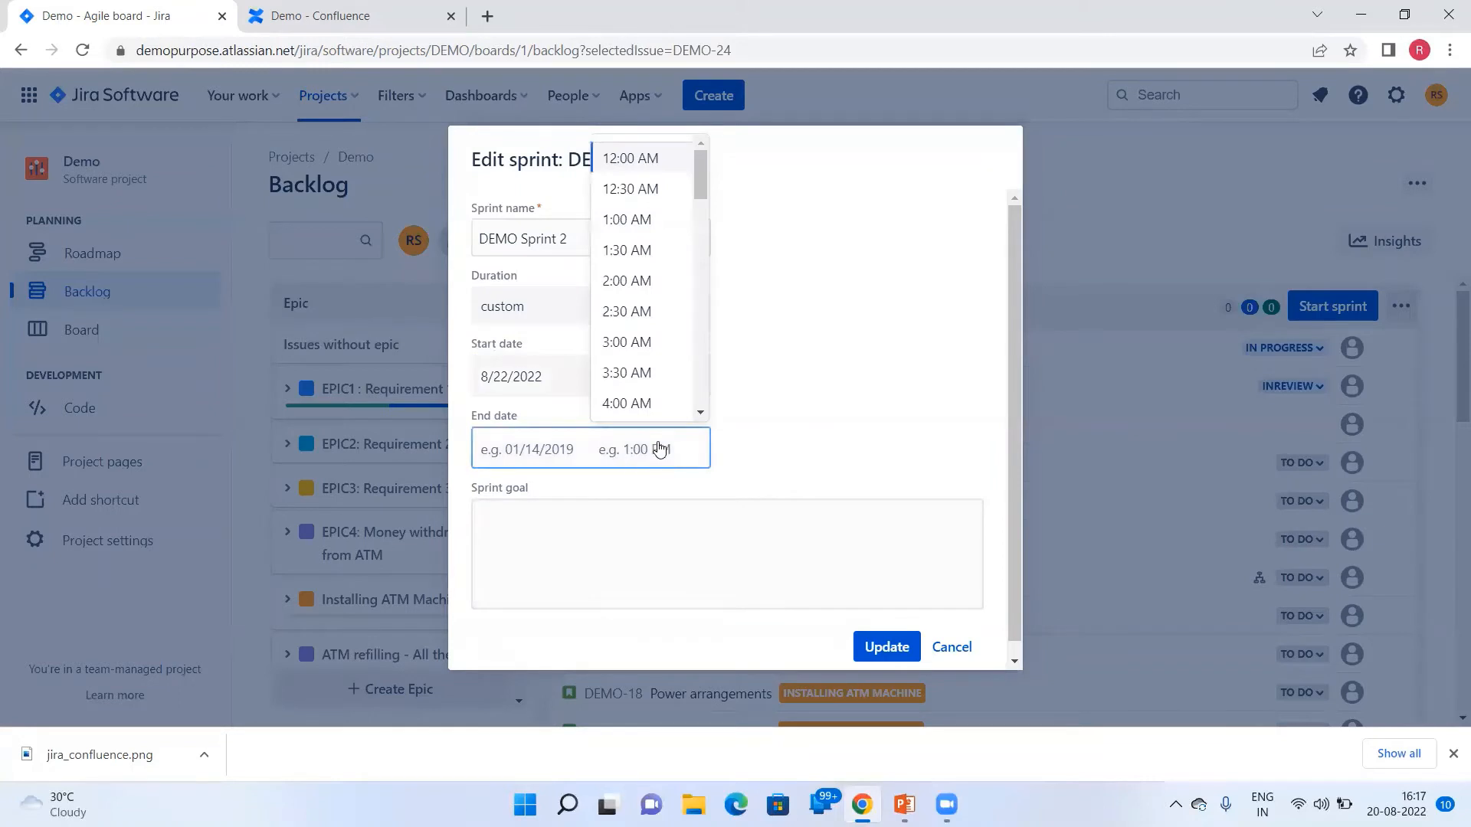
left_click(564, 453)
left_click(782, 427)
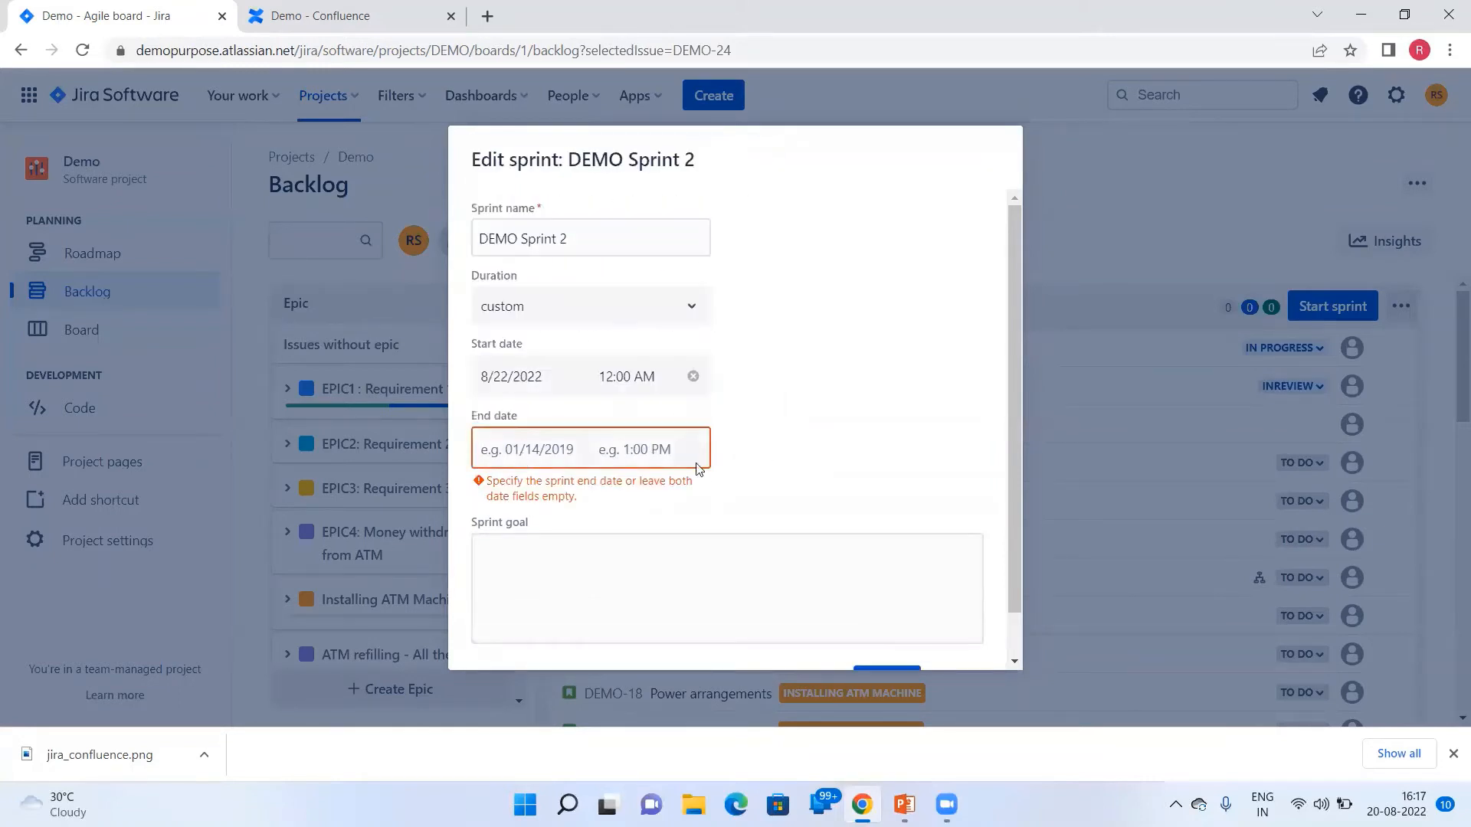
Set the start time of DEMO Sprint 2 to 10:00 AM.
left_click(645, 384)
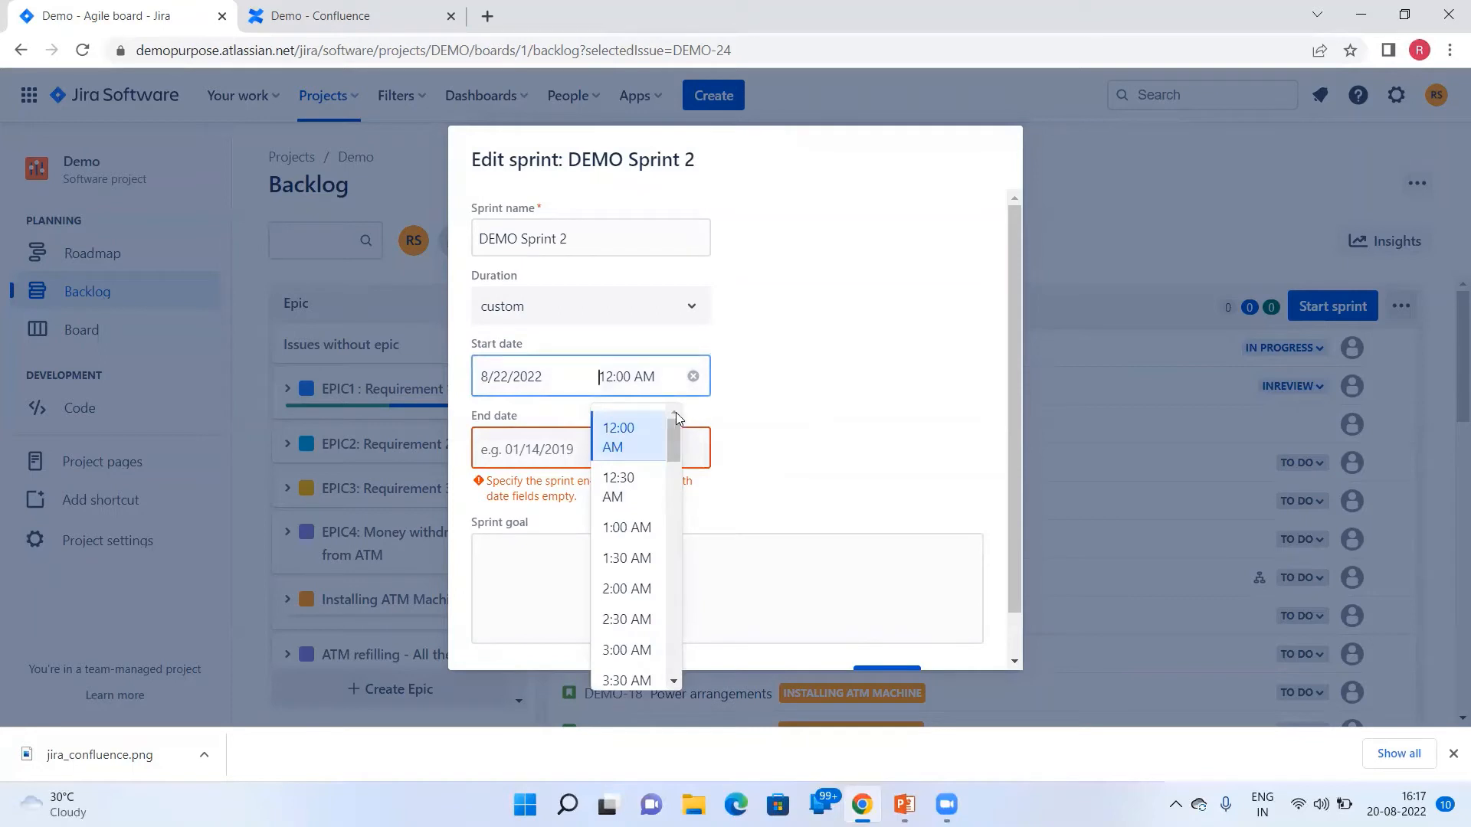
scroll(657, 554, "down", 2)
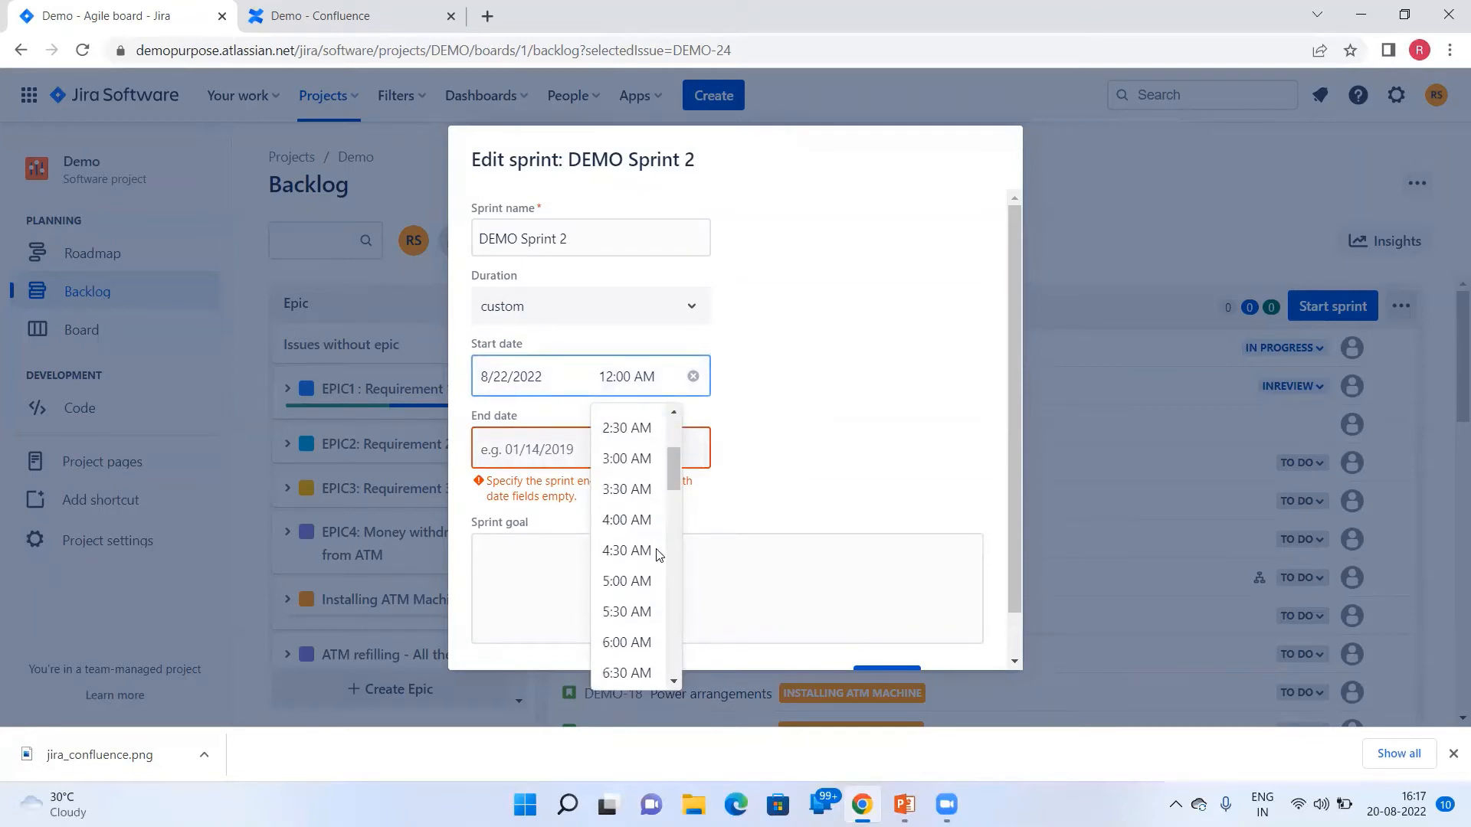
scroll(658, 590, "down", 5)
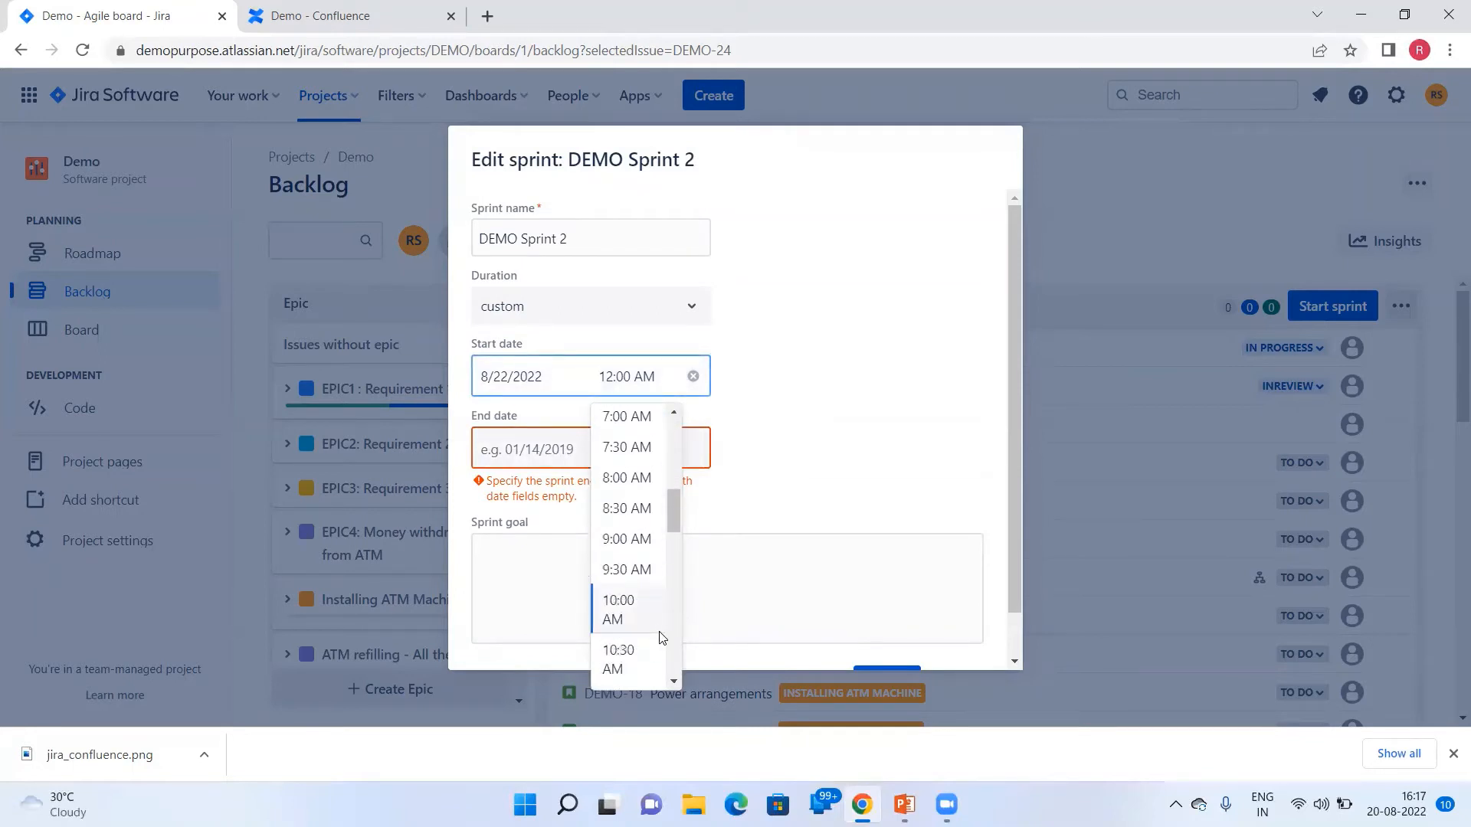
left_click(644, 521)
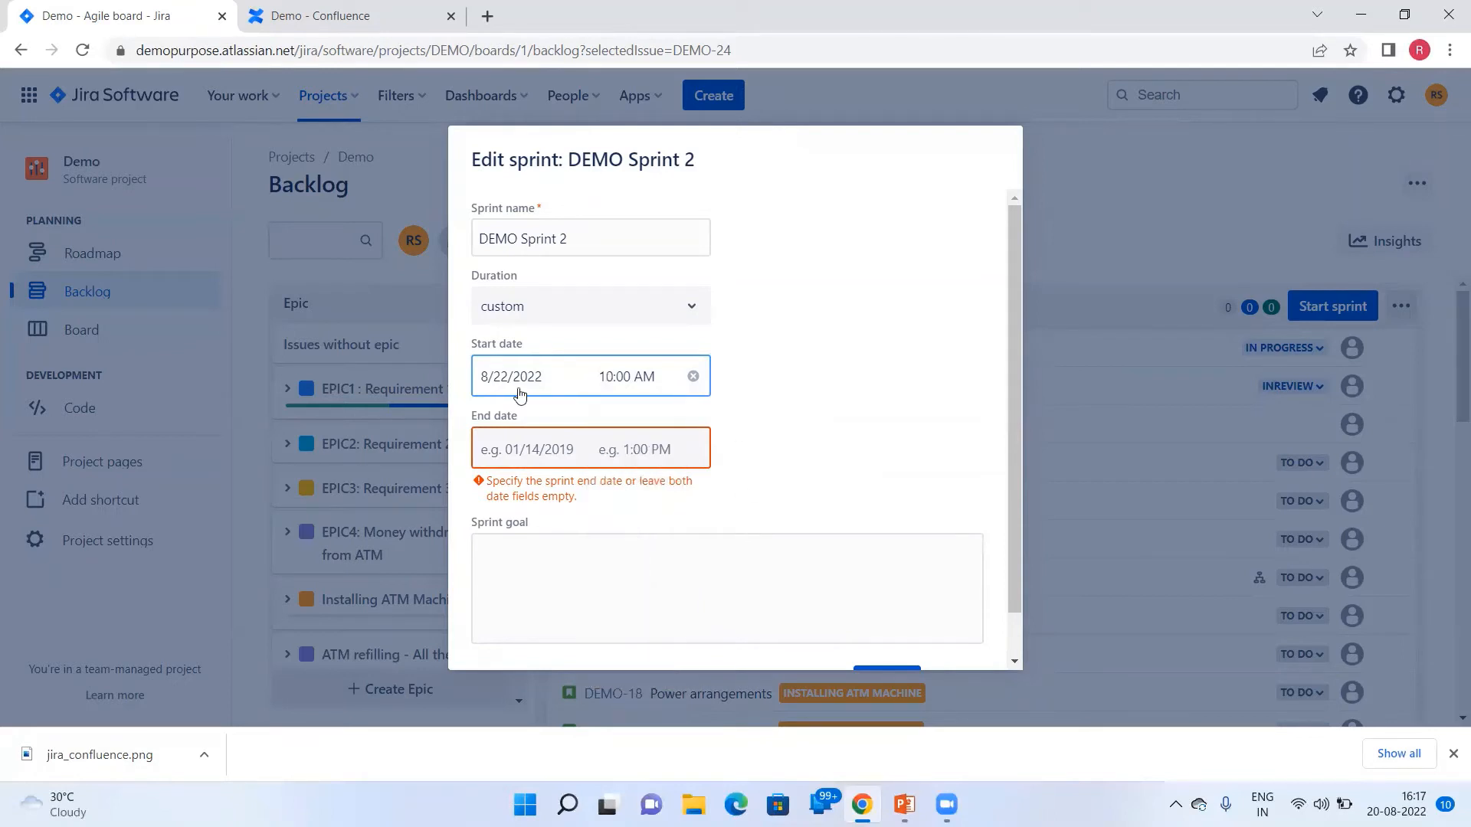
Set the end of DEMO Sprint 2 to 9/2/2022 at 7:00 PM.
left_click(556, 452)
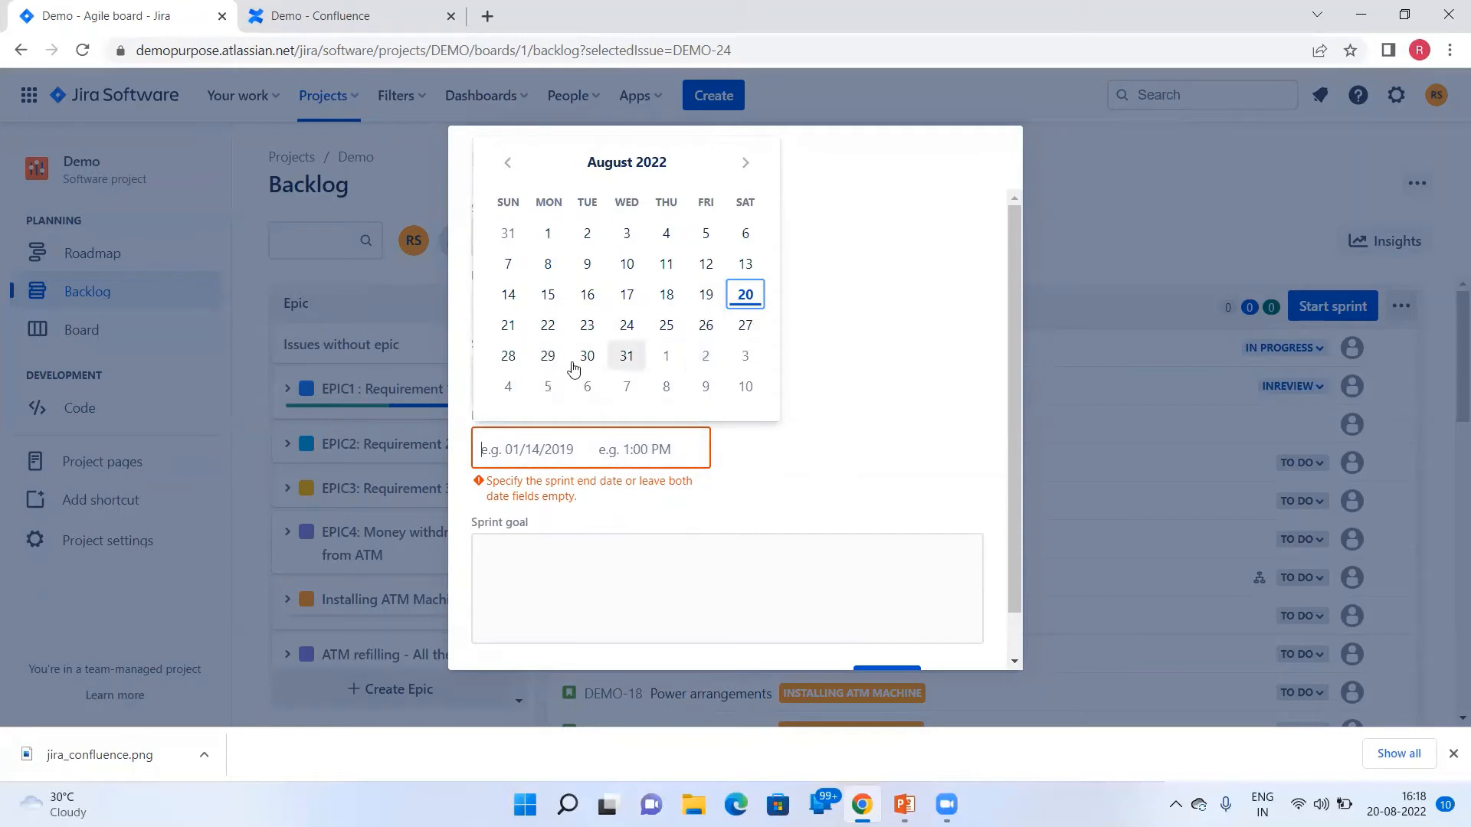
left_click(706, 360)
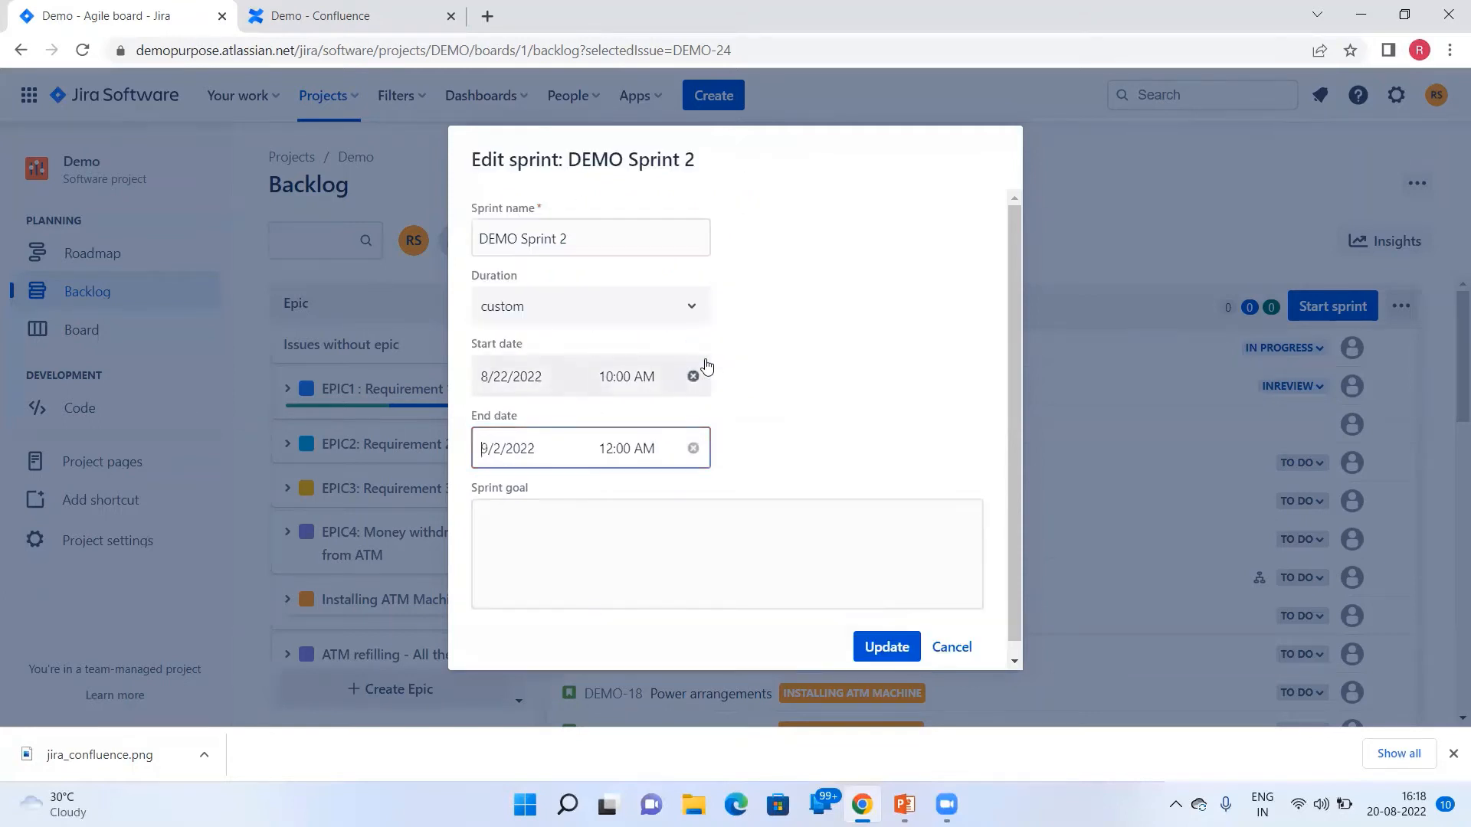
left_click(639, 456)
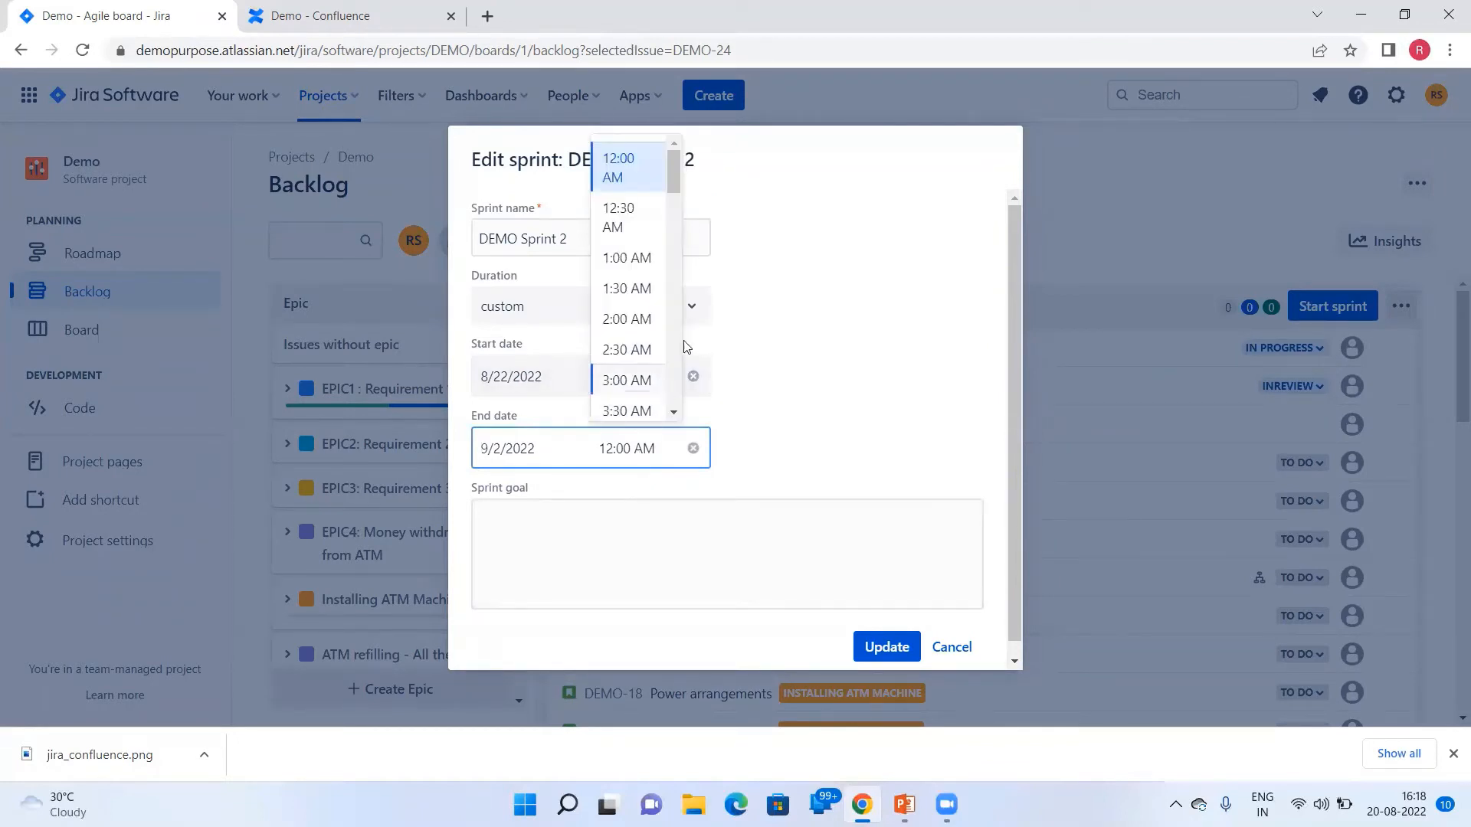
left_click(674, 413)
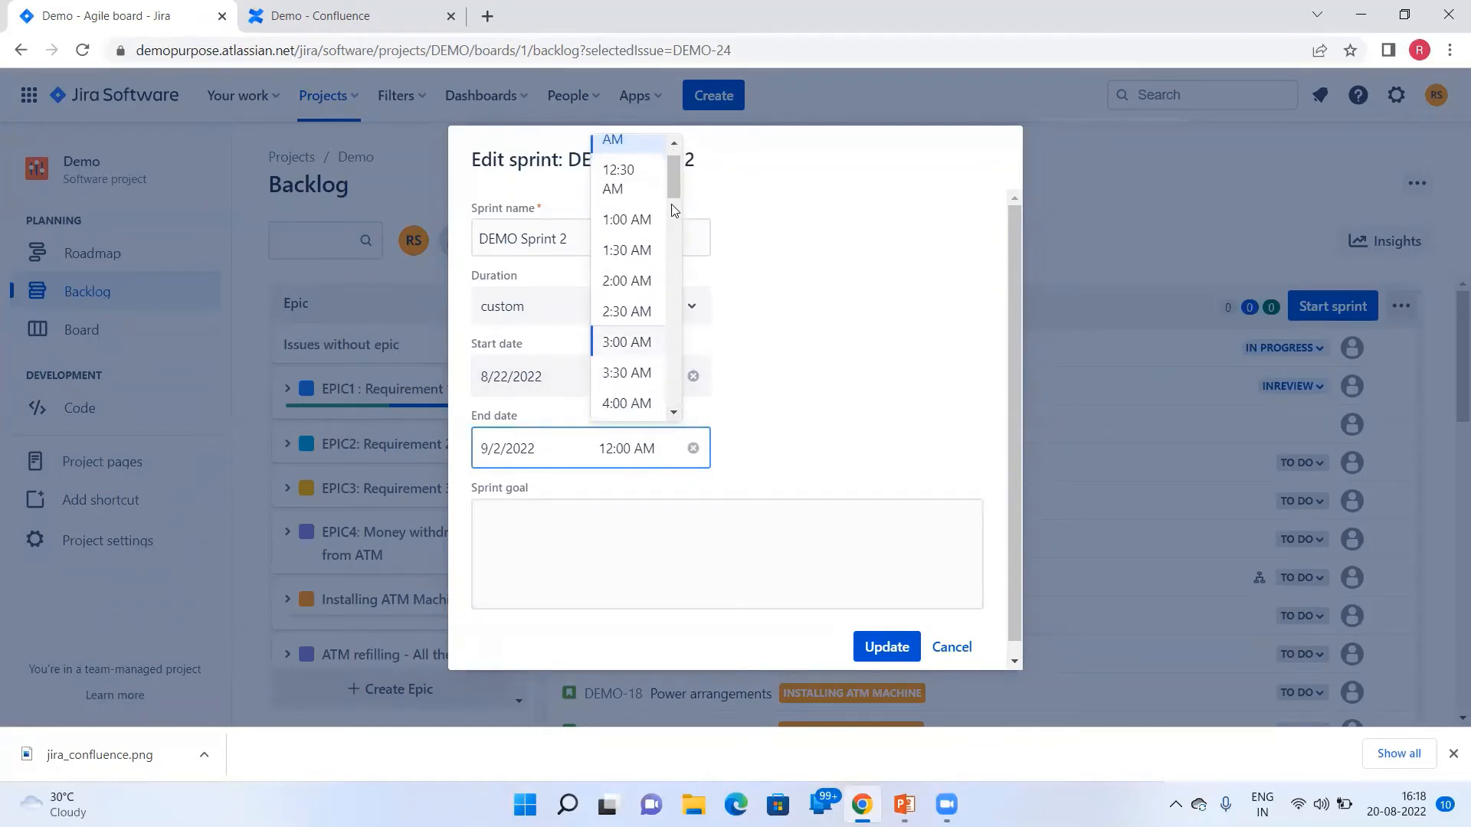
left_click_drag(674, 191, 684, 350)
left_click(626, 403)
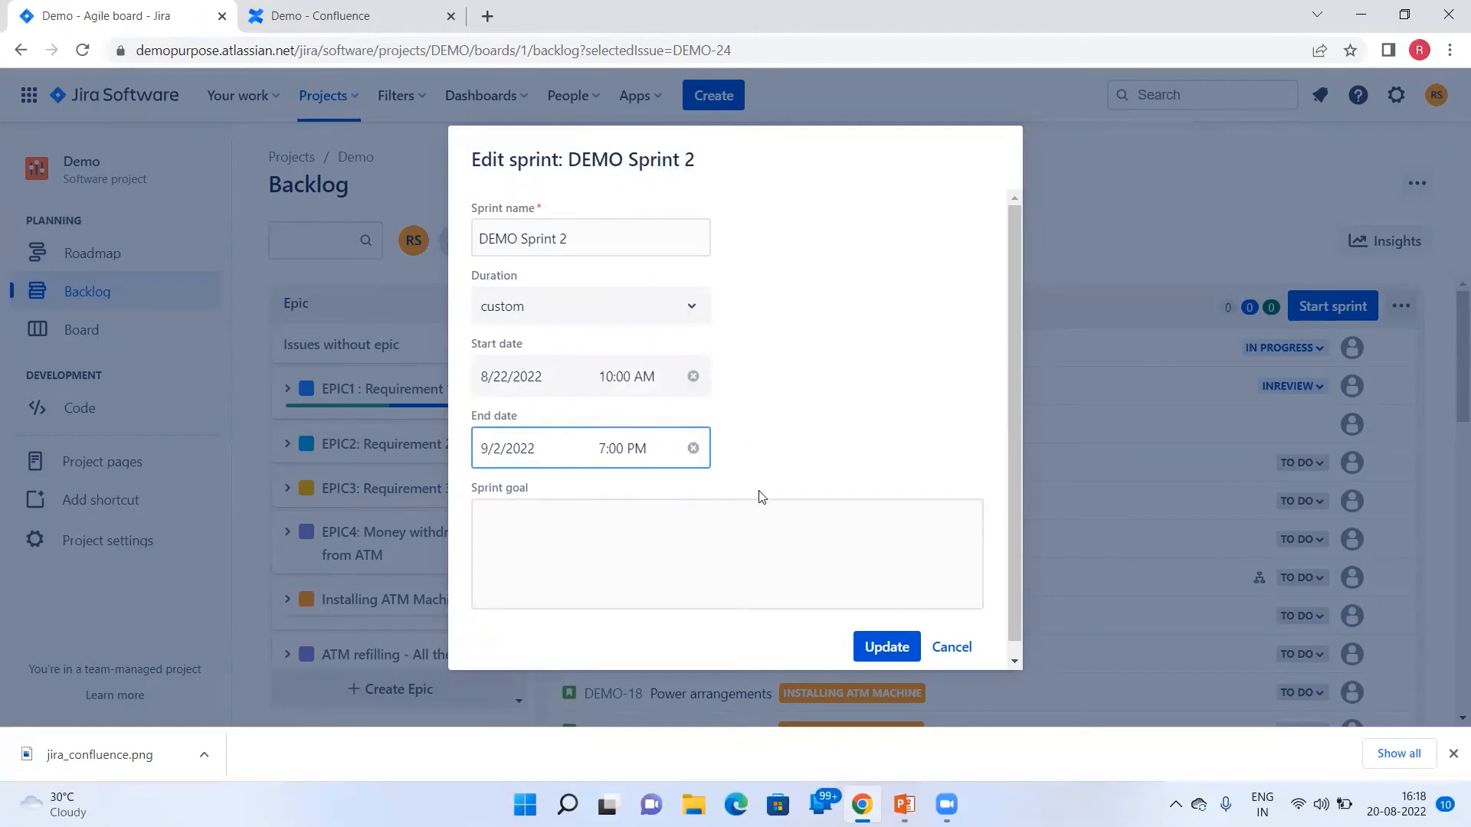
Enter the sprint goal "Deliver the online Transaction functionality in Sprint2" and save the changes to DEMO Sprint 2.
left_click(630, 526)
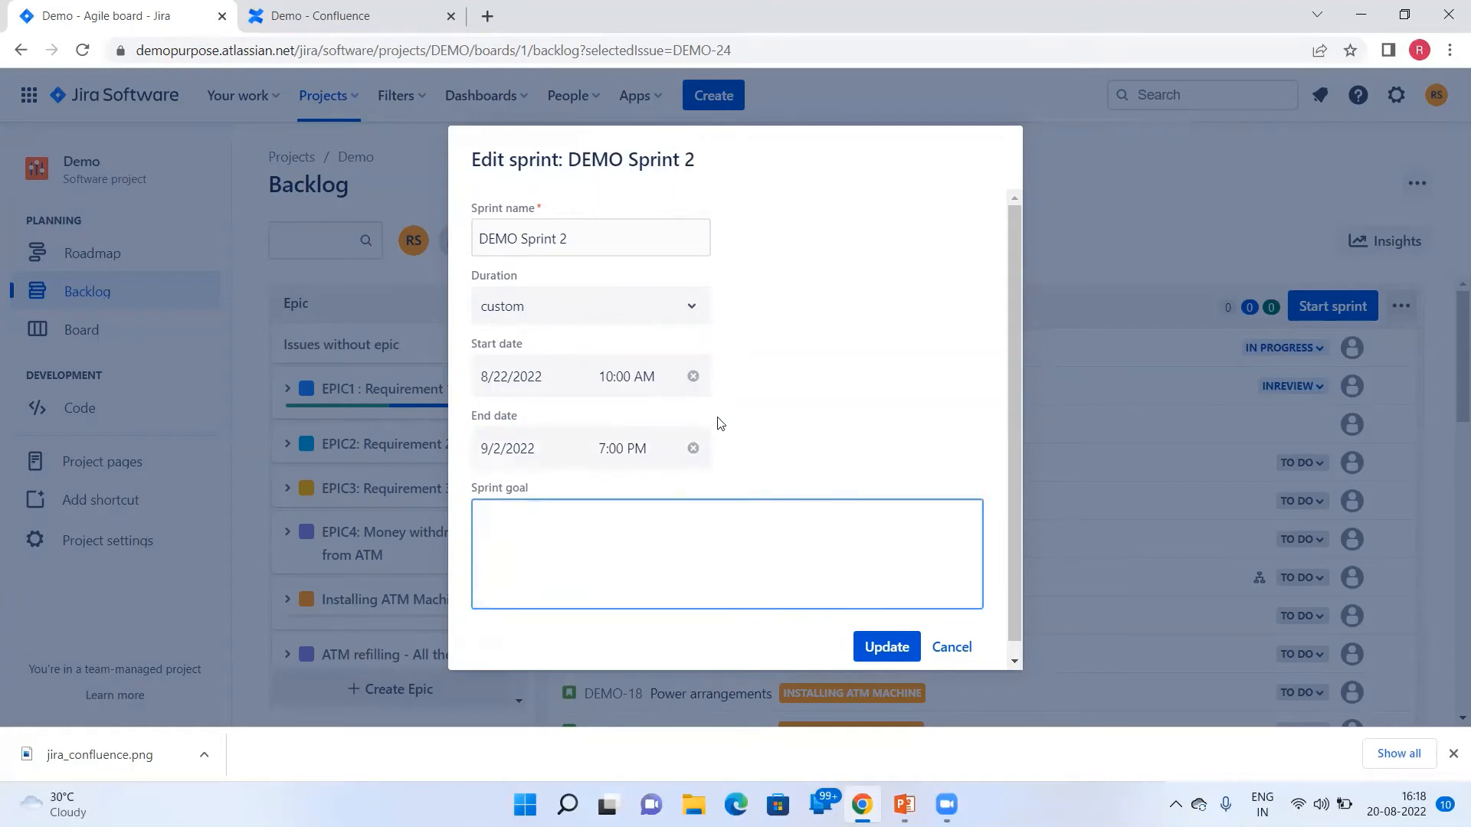
type("Deliver th e func")
key("BackSpace")
key("BackSpace")
key("BackSpace")
key("BackSpace")
type("B")
key("BackSpace")
type("Ban")
key("BackSpace")
key("BackSpace")
key("BackSpace")
type("Tra")
key("BackSpace")
key("BackSpace")
type("online Transaction func")
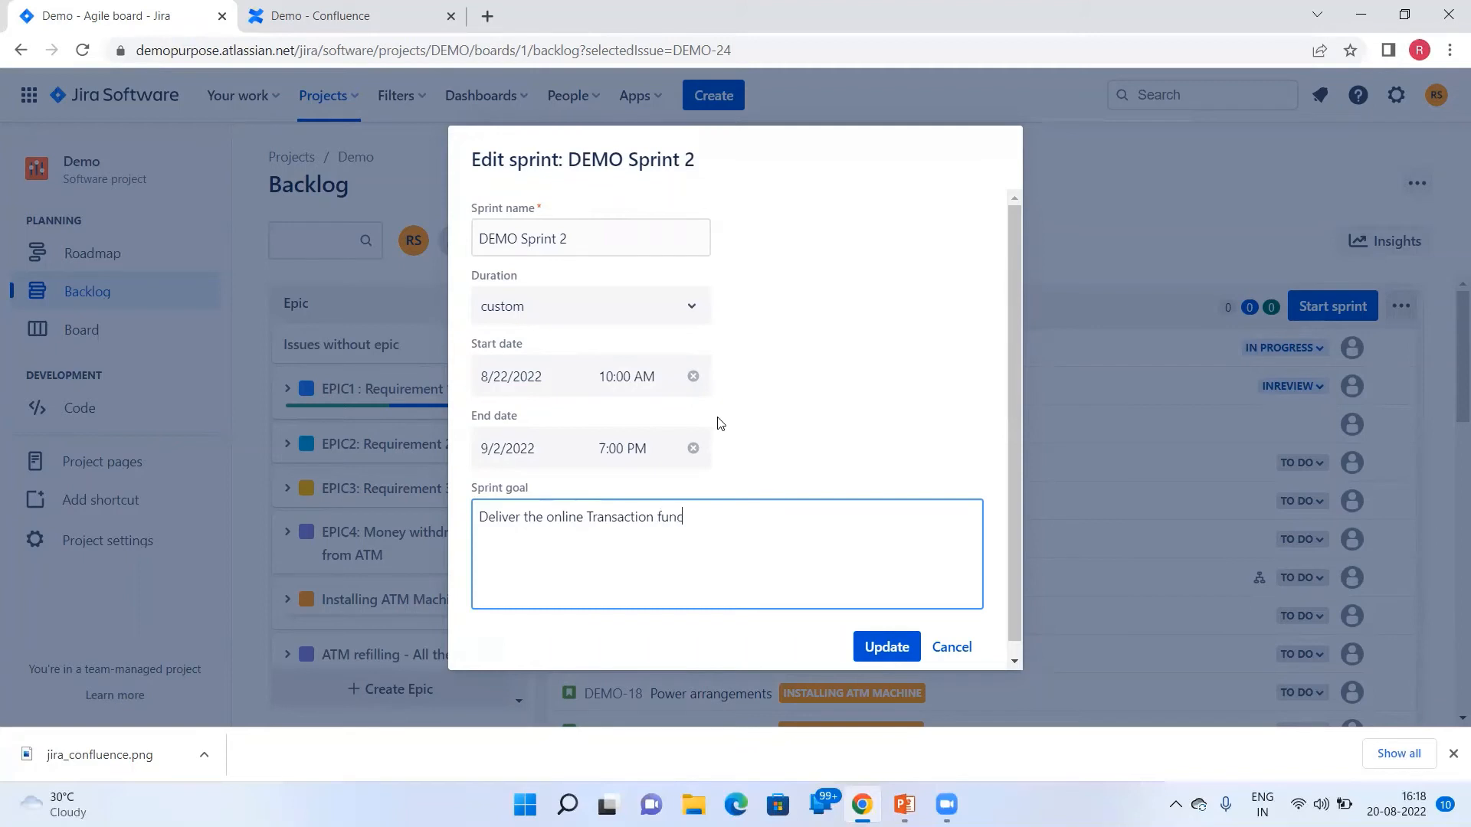
type("tionality in th e")
key("BackSpace")
key("BackSpace")
type("Sprint2")
left_click(883, 647)
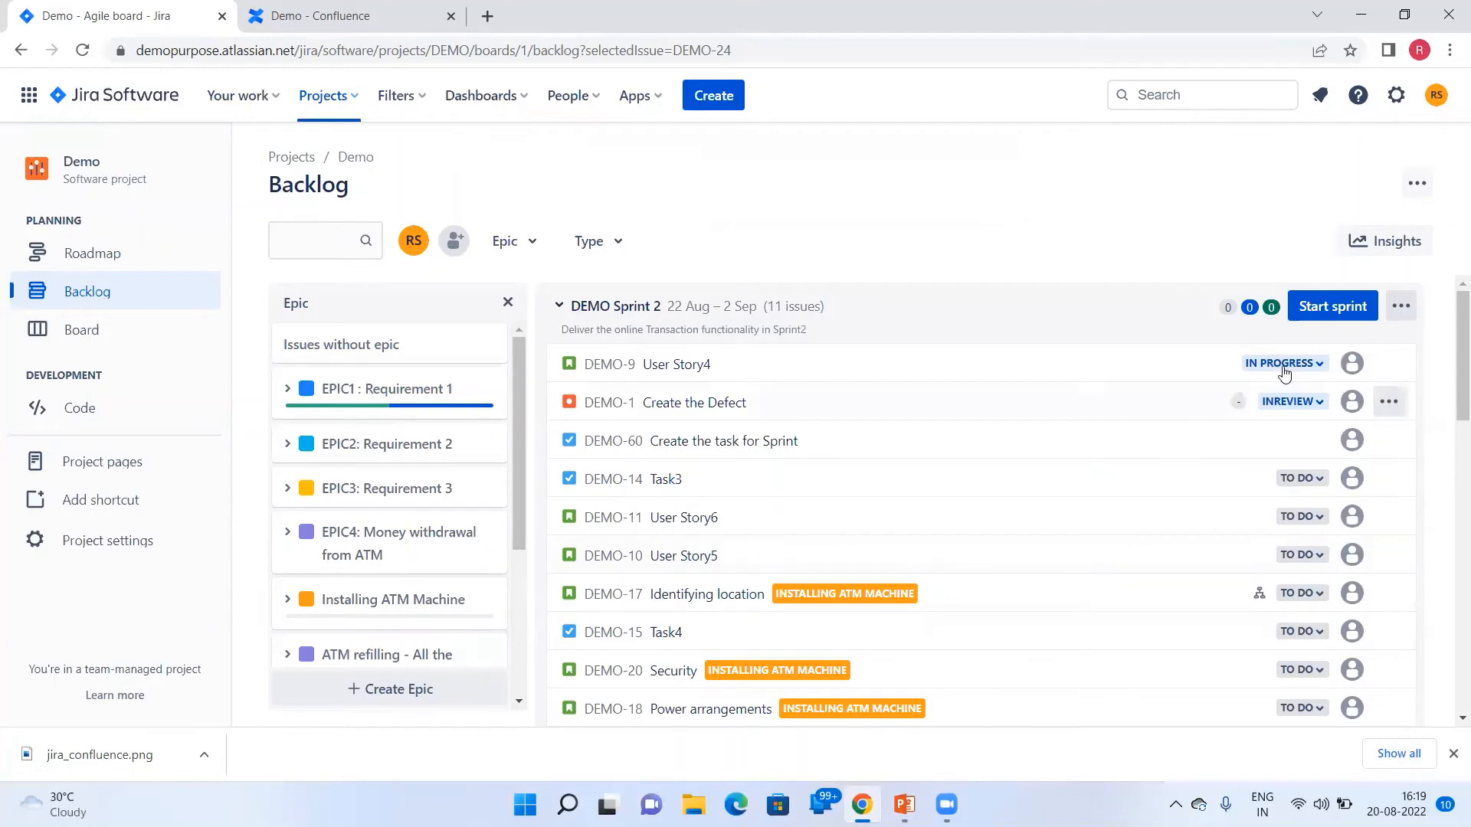
Start DEMO Sprint 2 with the proposed name, dates and sprint goal.
left_click(1332, 306)
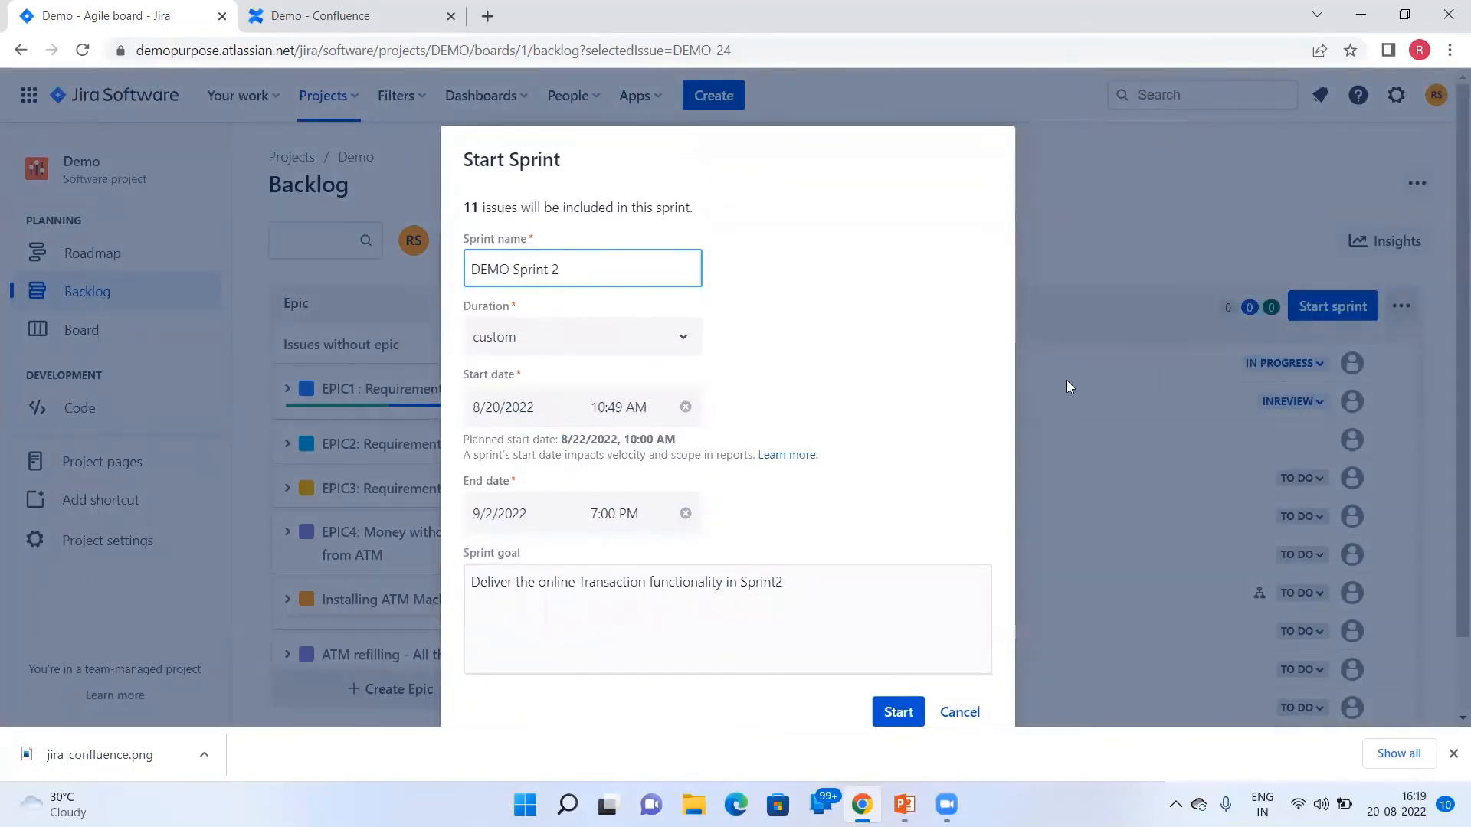
scroll(834, 388, "down", 2)
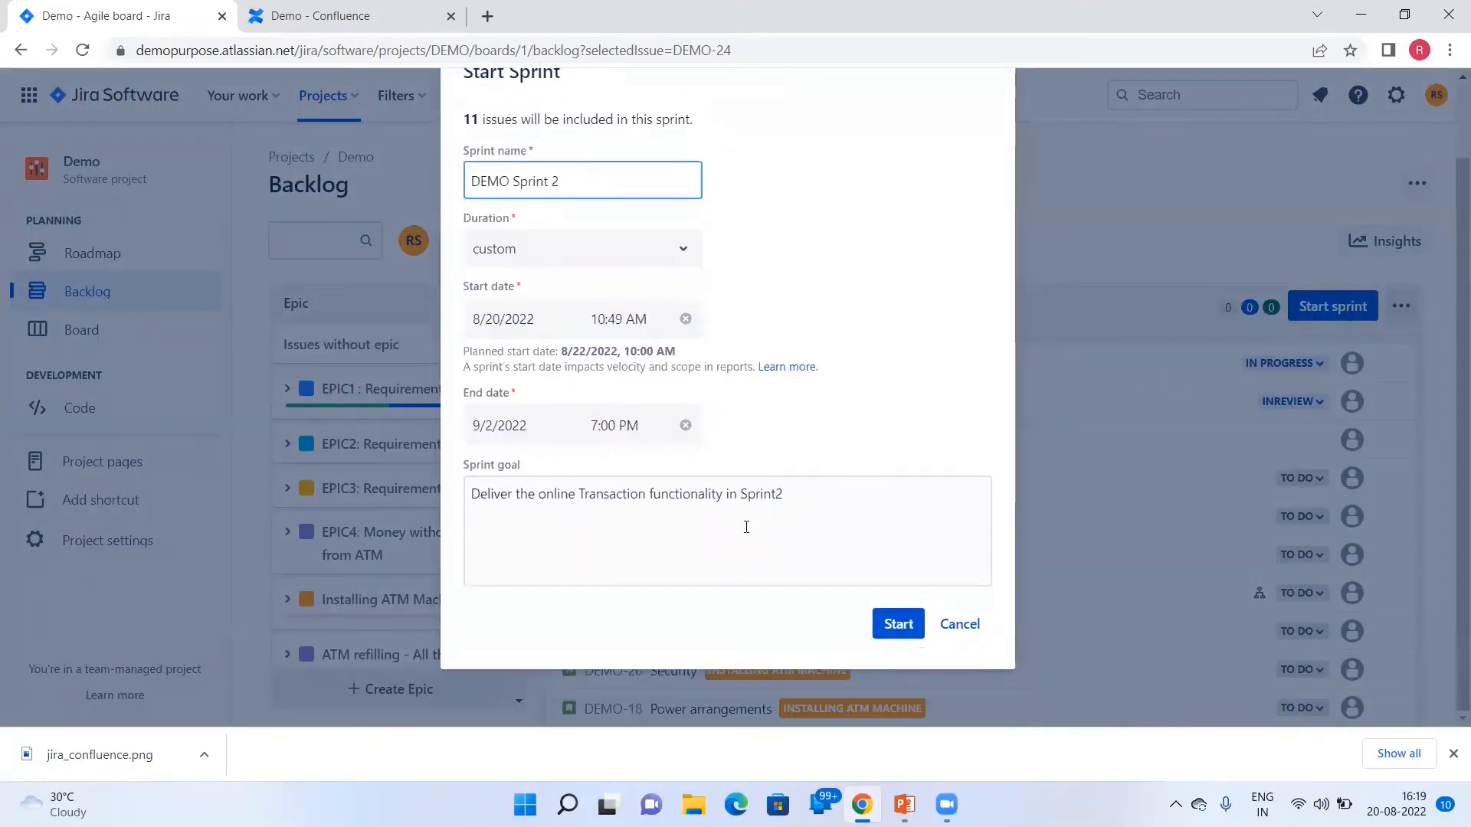
left_click(897, 623)
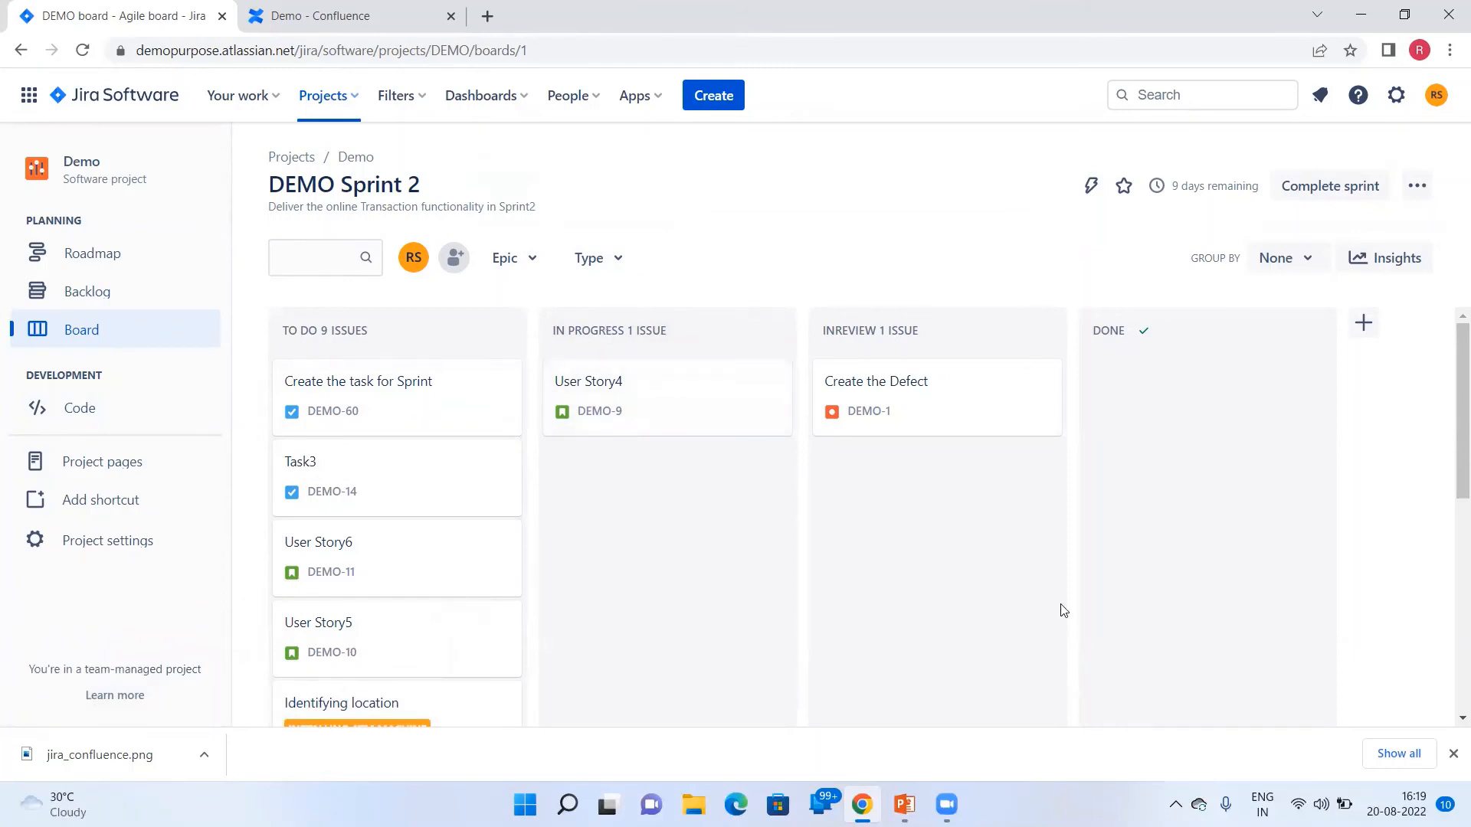
Move Task3, User Story5 and Task4 from To Do to In Progress on the DEMO Sprint 2 board.
scroll(1062, 610, "down", 2)
scroll(1062, 610, "up", 2)
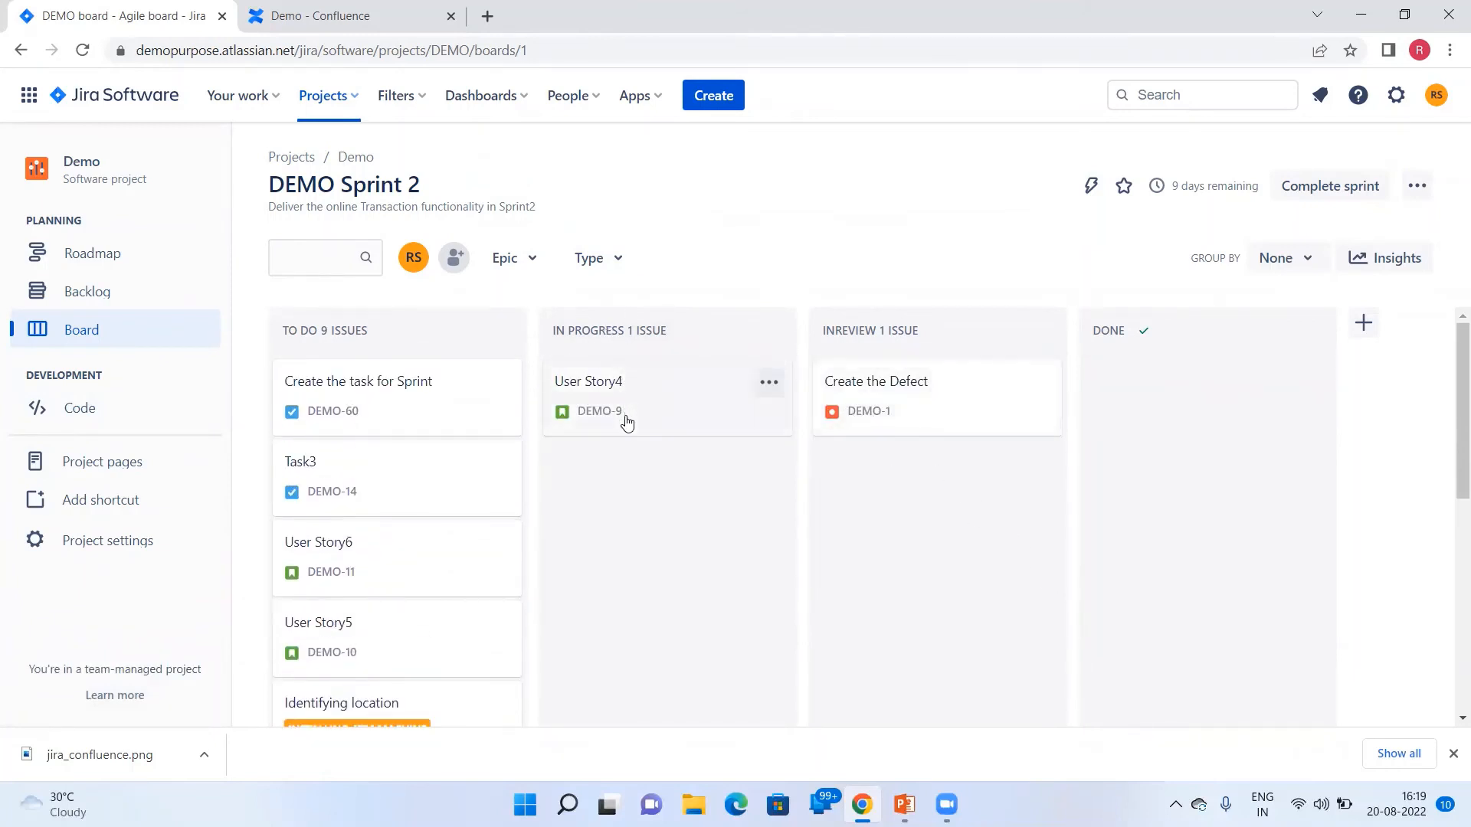
scroll(648, 631, "down", 2)
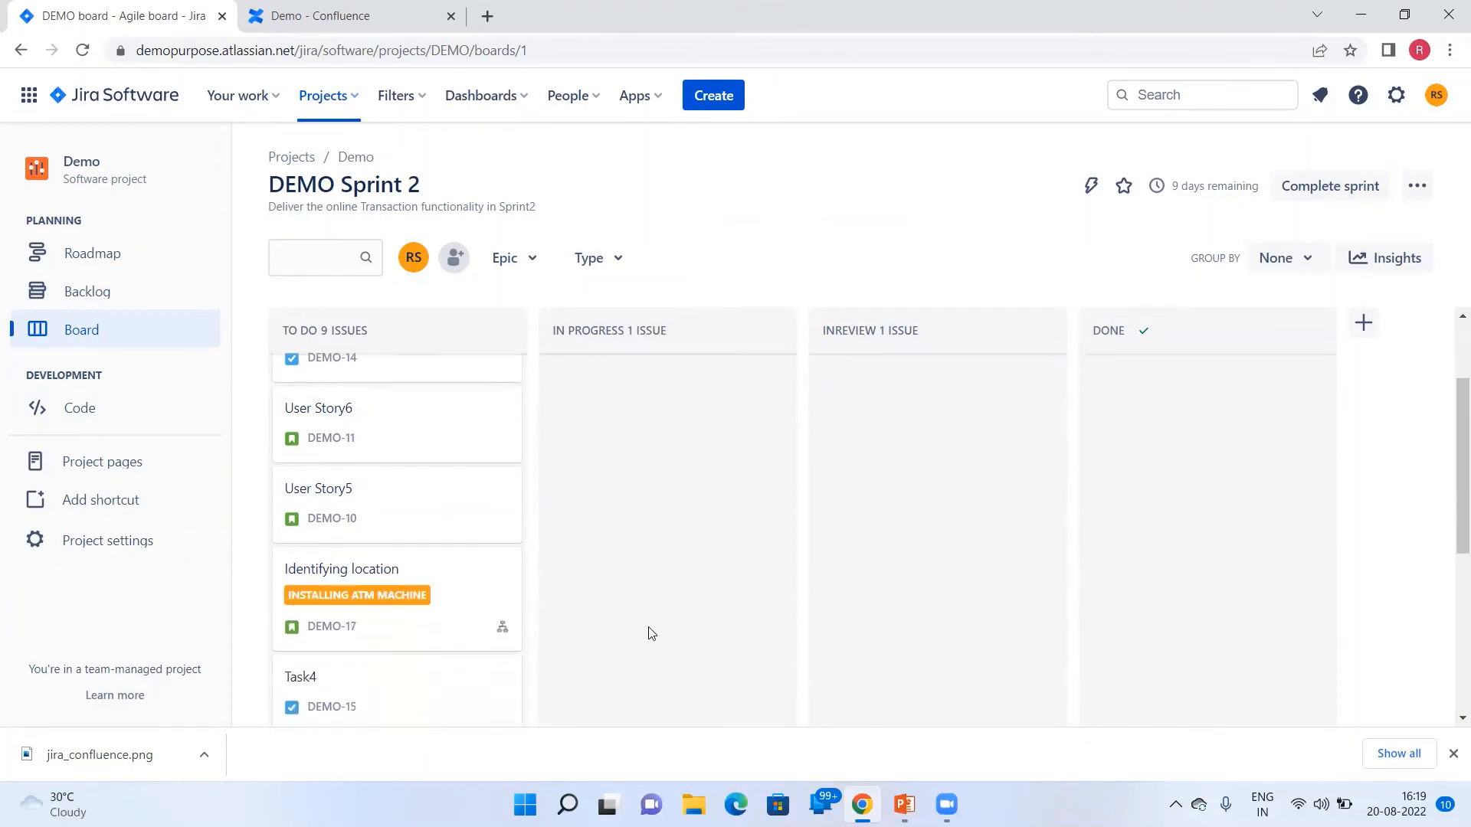
scroll(649, 631, "up", 2)
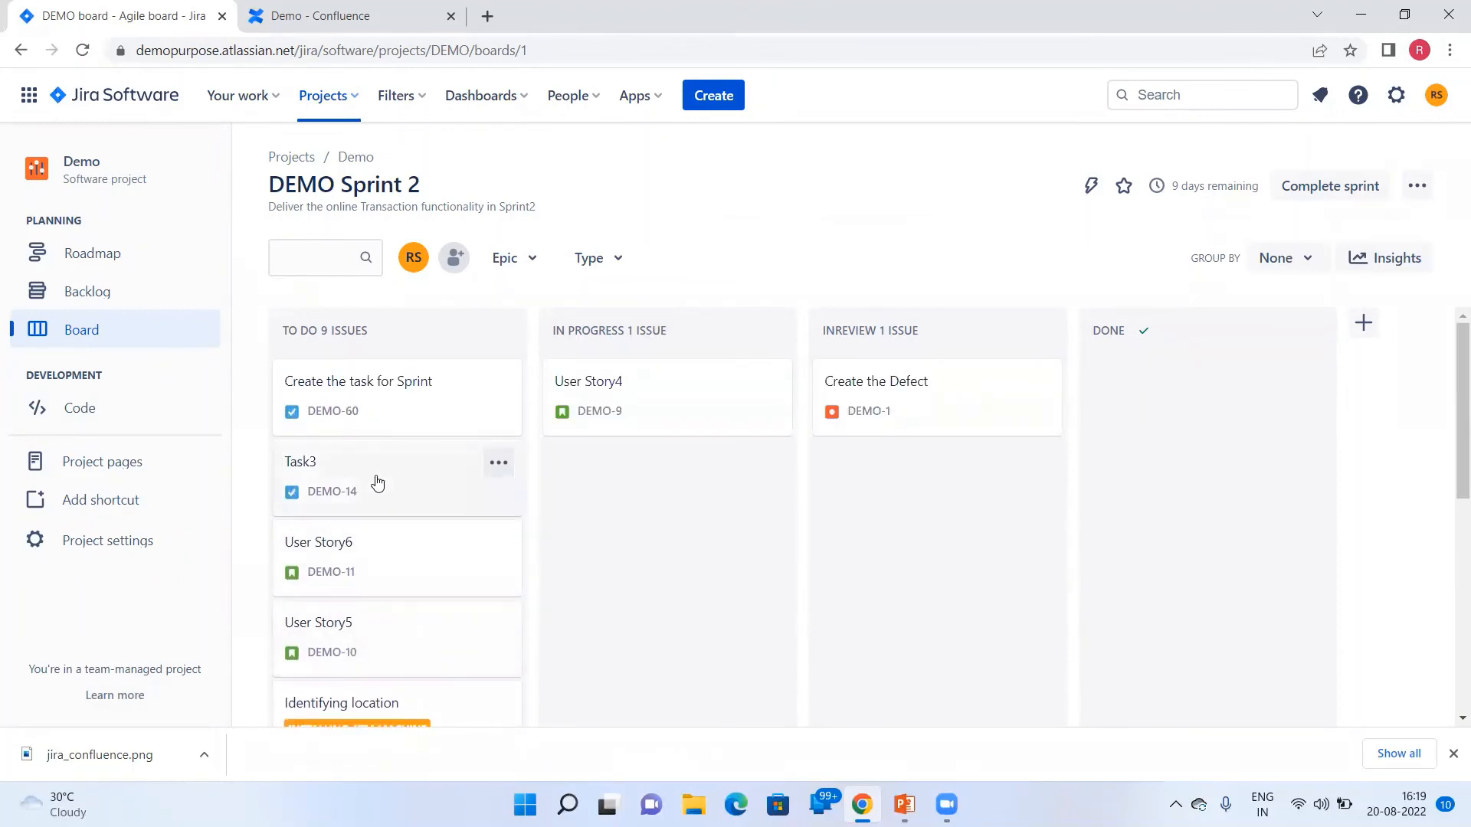
left_click_drag(389, 487, 624, 533)
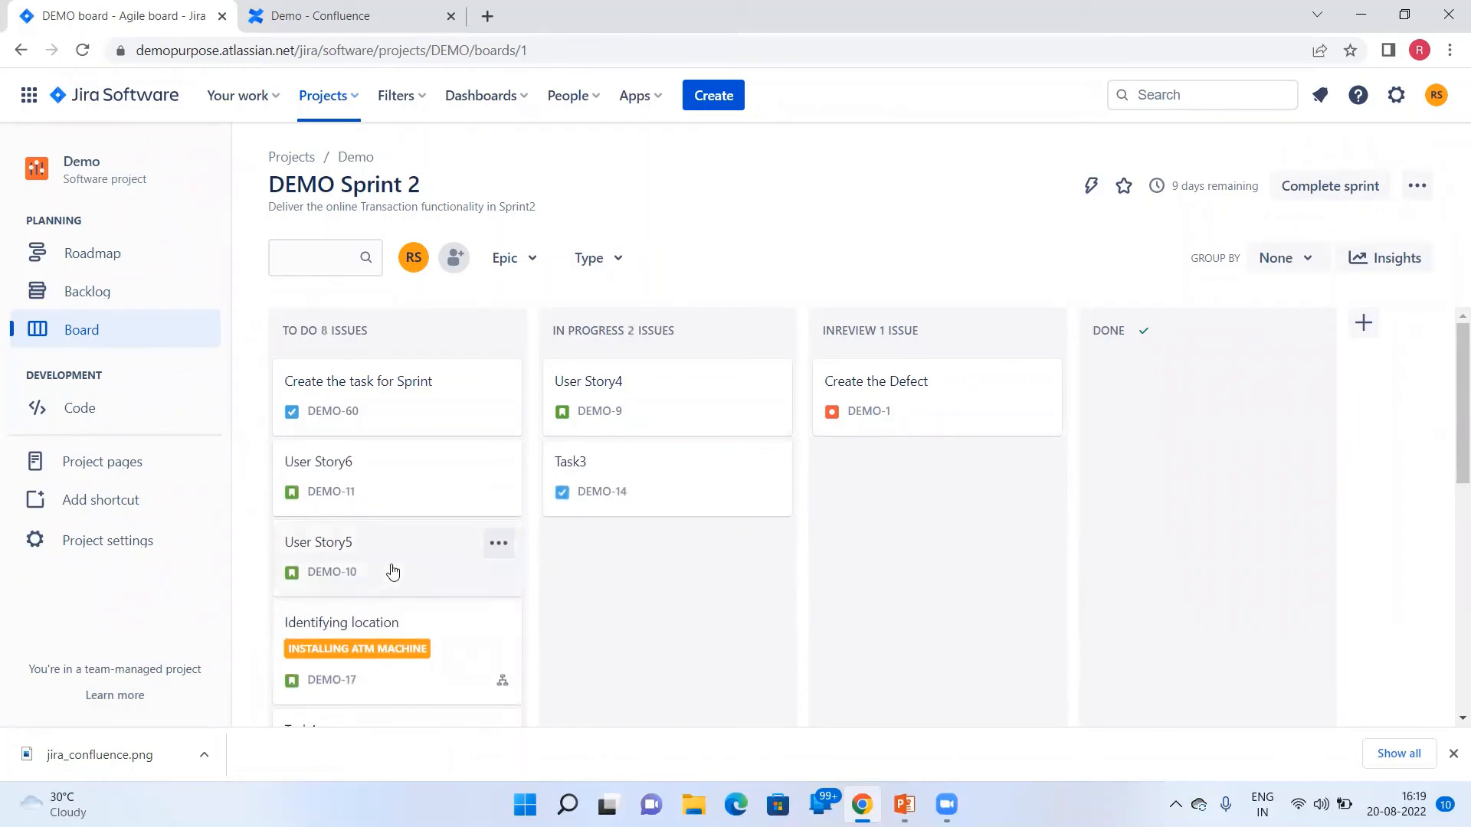
left_click_drag(391, 567, 607, 580)
left_click_drag(371, 659, 624, 652)
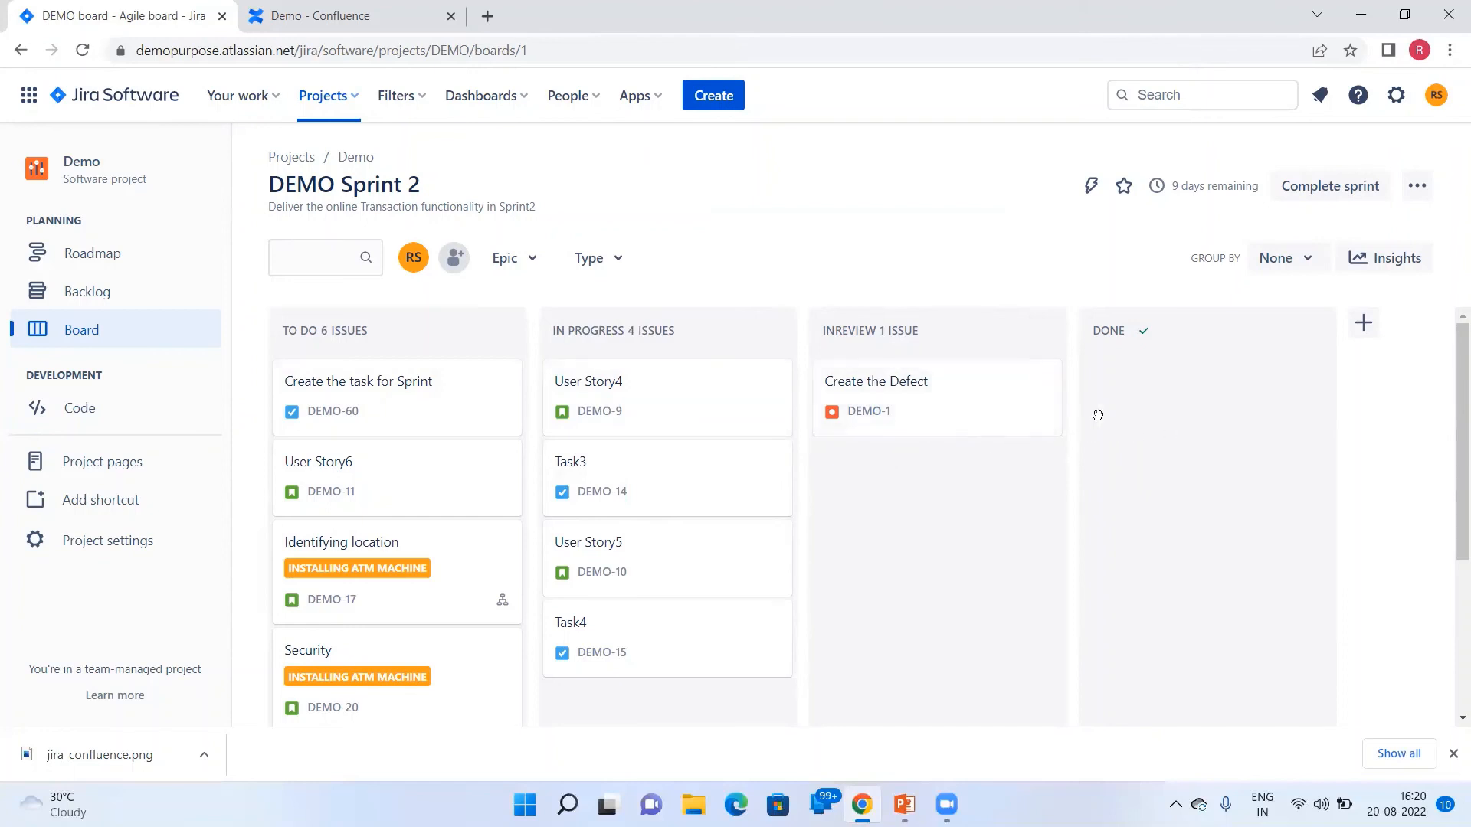
Move the "Create the Defect" issue from InReview to Done and User Story4 from In Progress to InReview.
left_click_drag(1098, 415, 1170, 429)
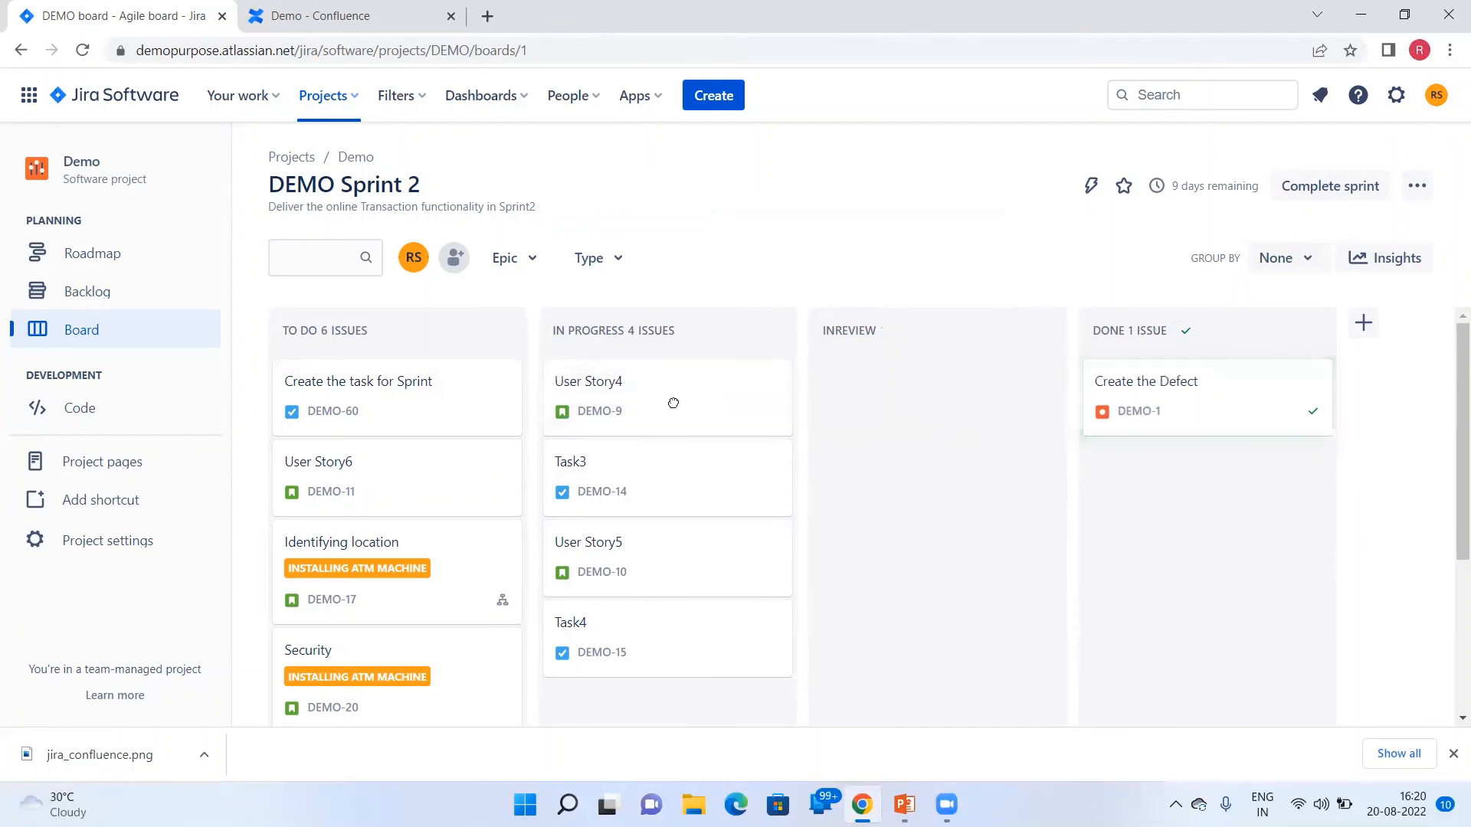
left_click_drag(673, 403, 870, 499)
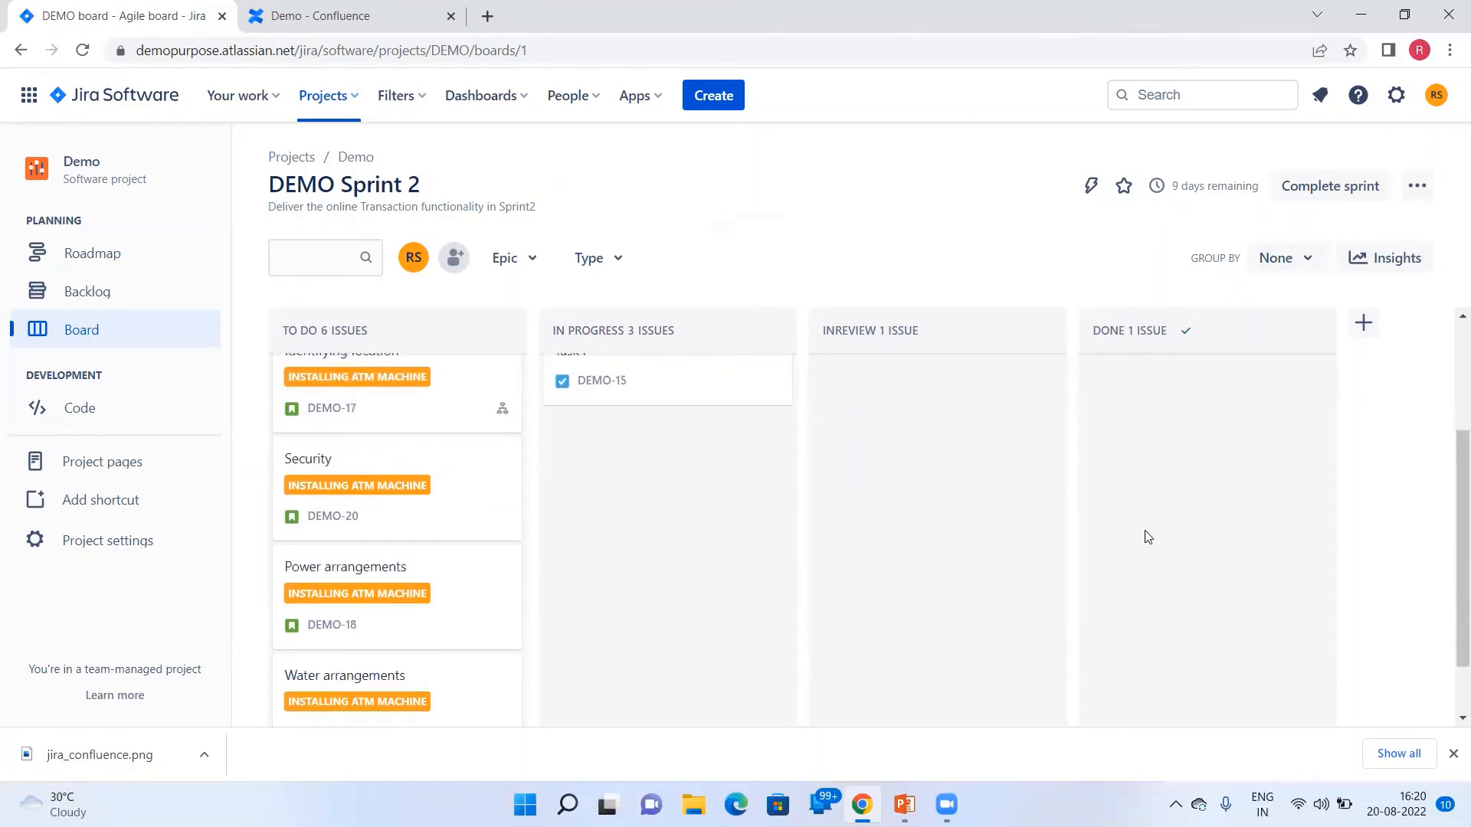
scroll(1147, 537, "down", 3)
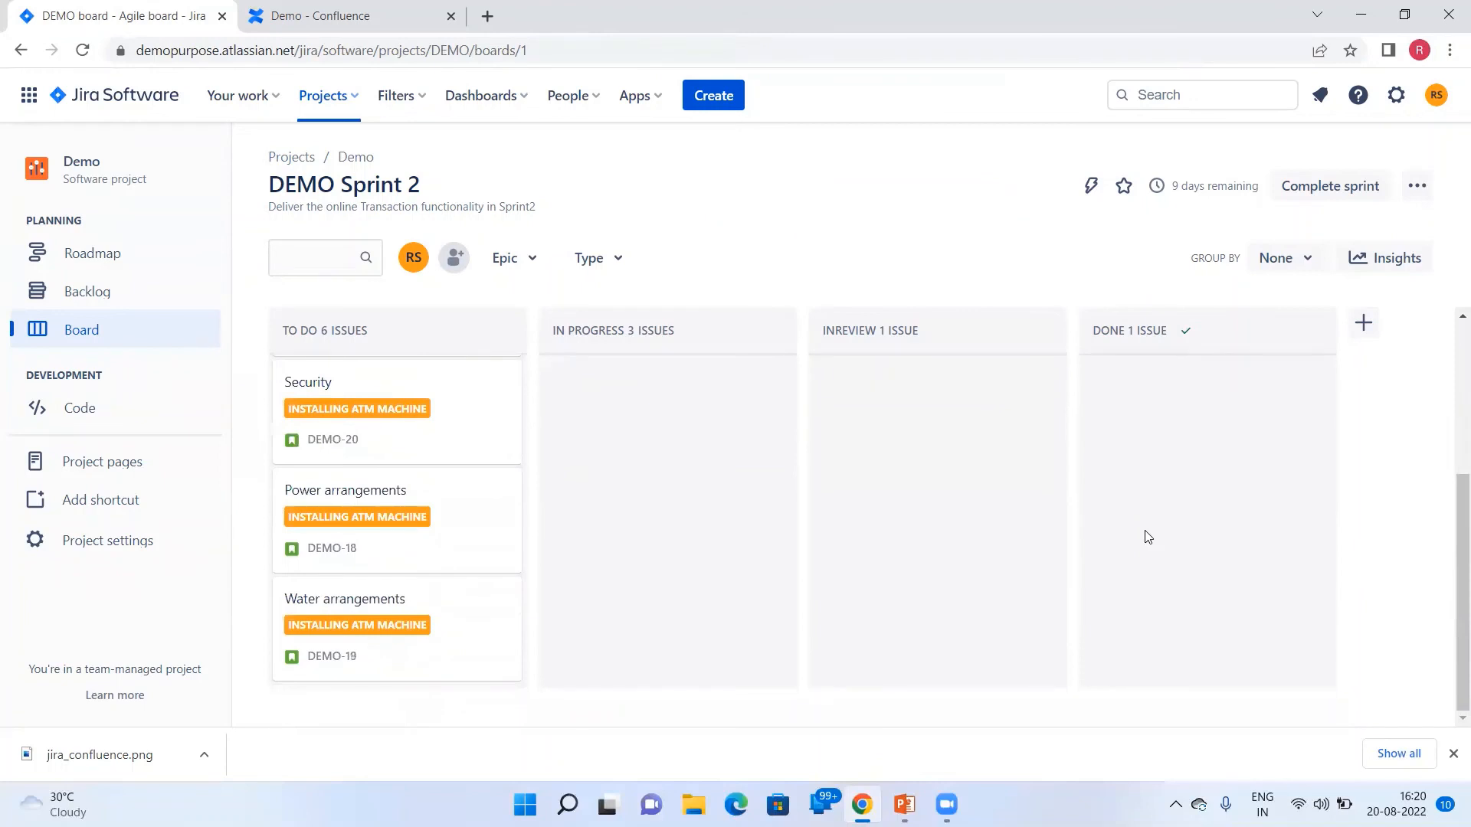
scroll(1146, 537, "up", 3)
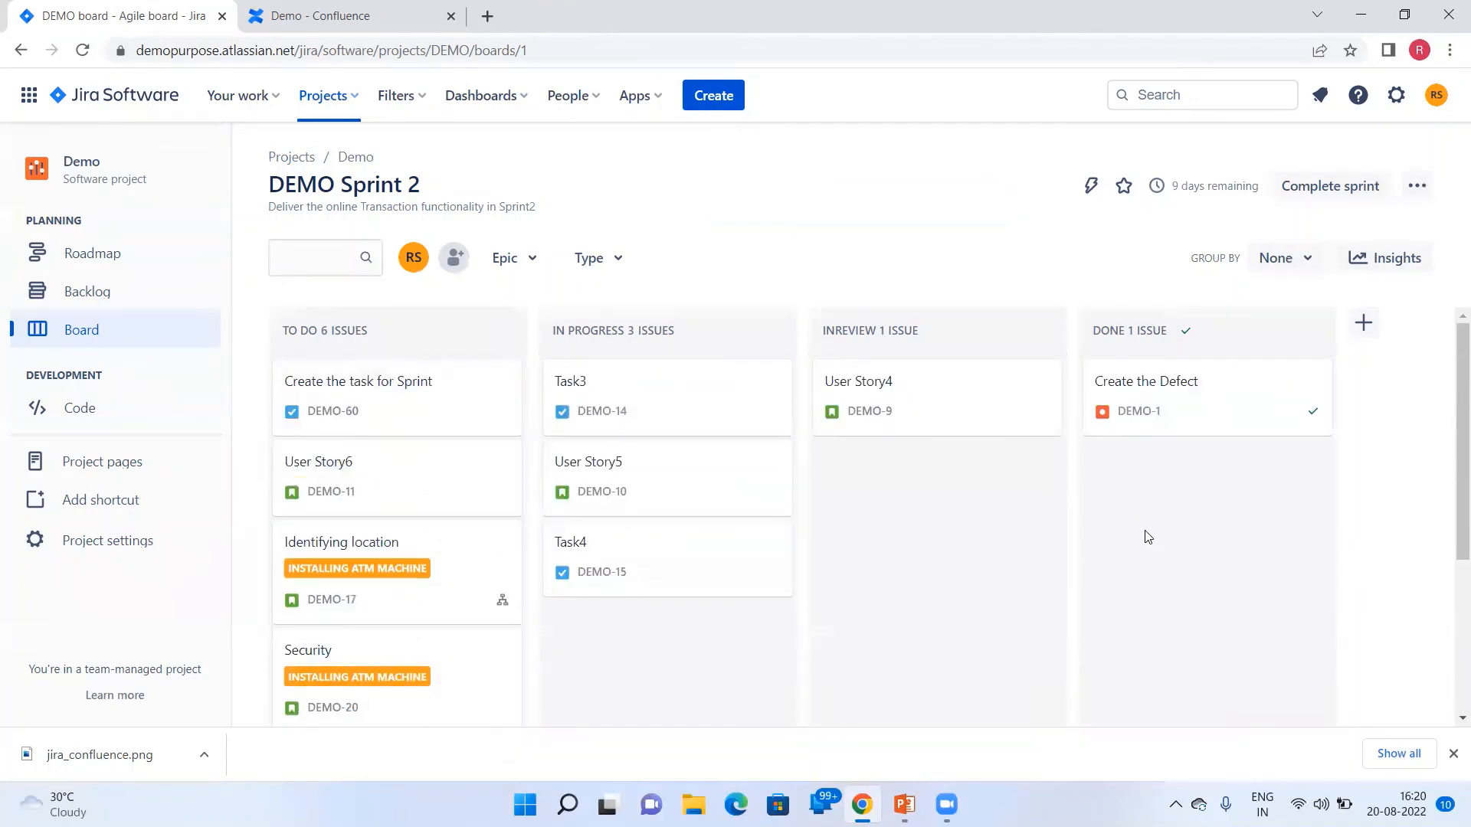